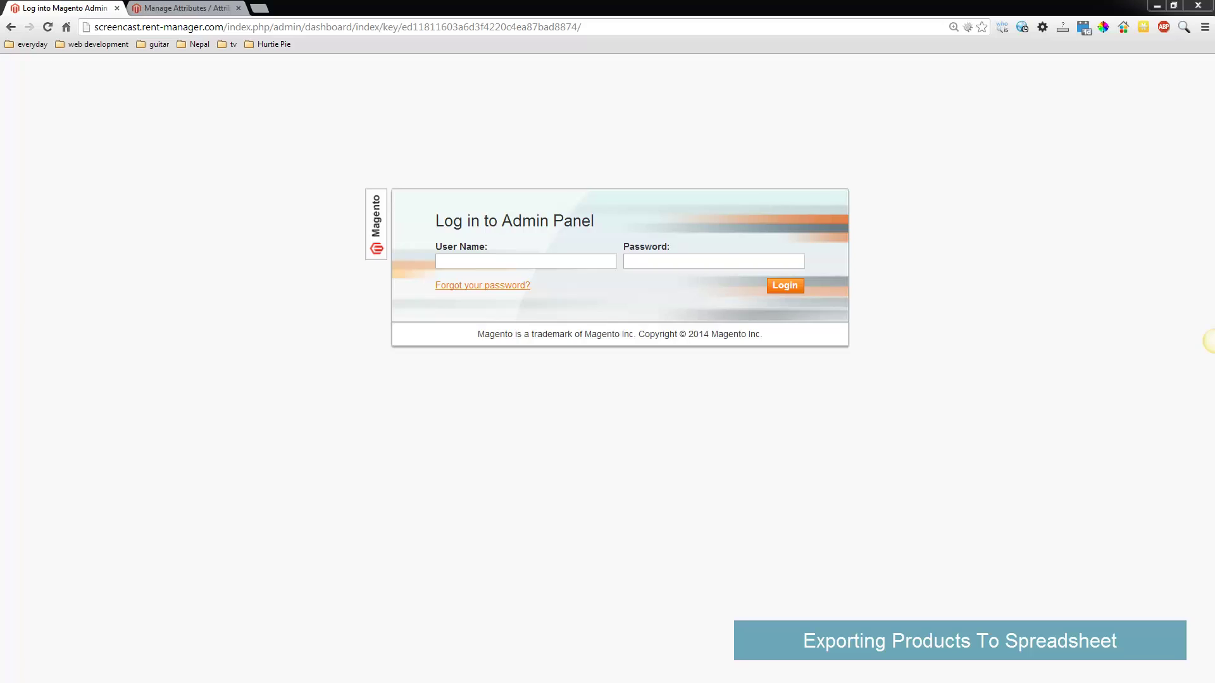
- Log in to the Magento Admin Panel with the administrator user name and password
left_click(534, 260)
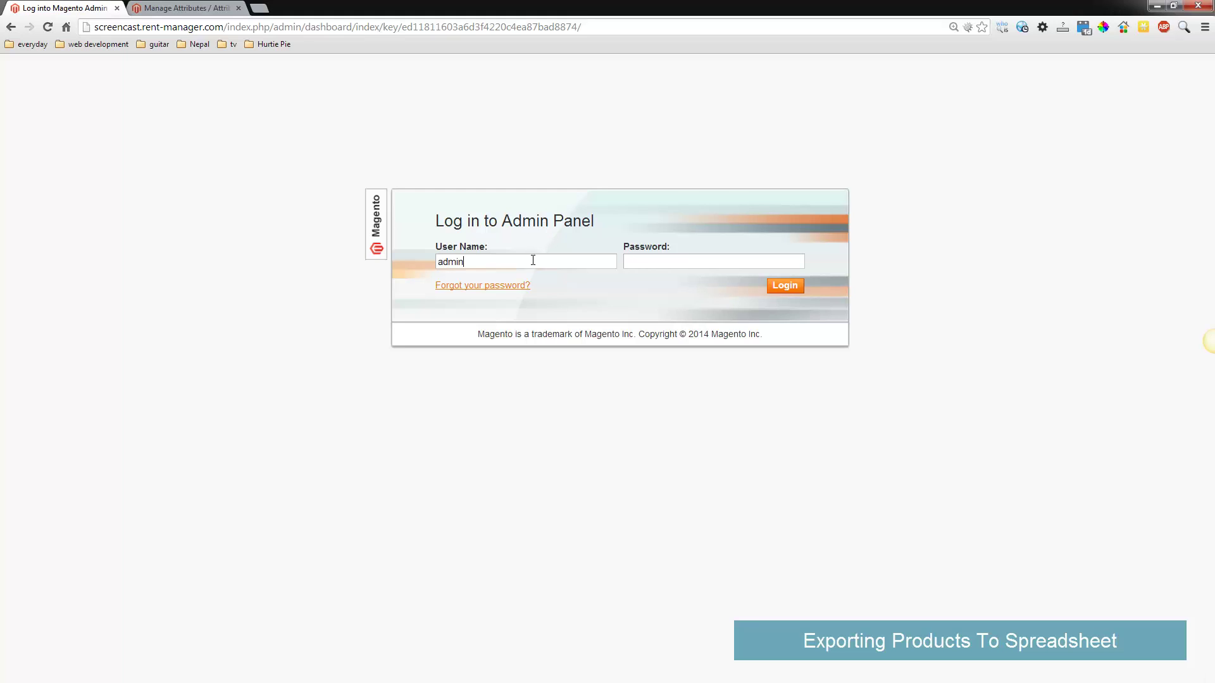
key("Return")
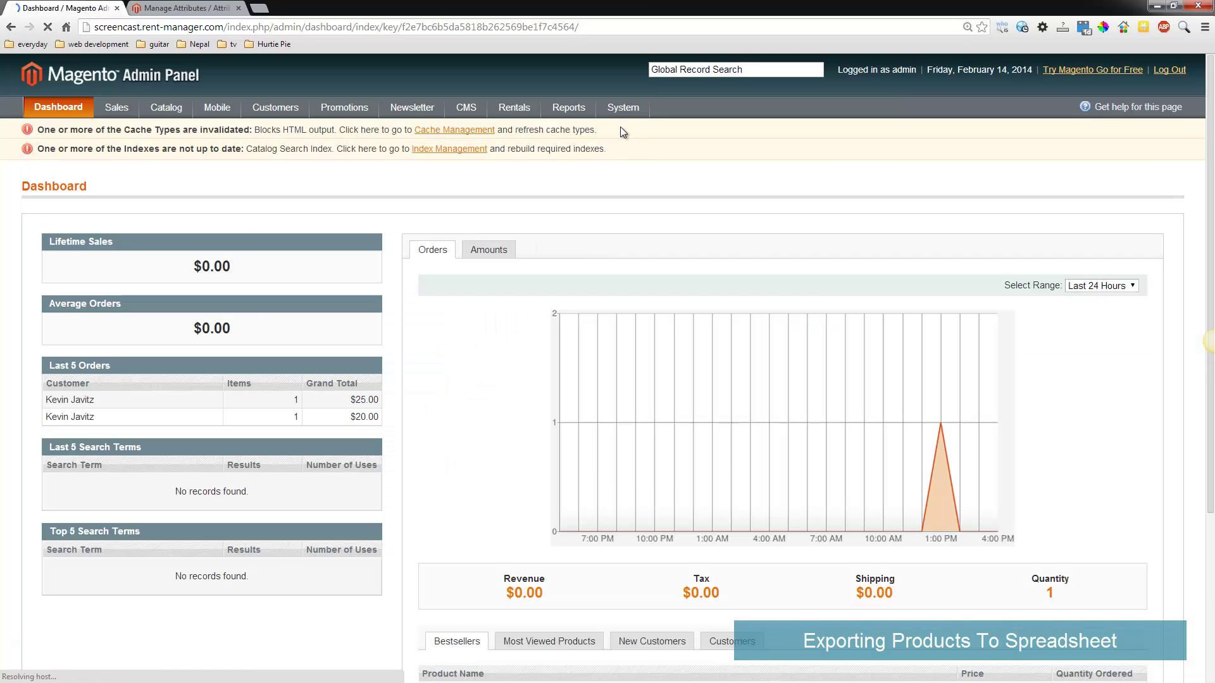
- Export the Products entity from System > Import/Export and save it as catalog_product_20140215_000144.csv
mouse_move(618, 107)
mouse_move(635, 214)
mouse_move(638, 269)
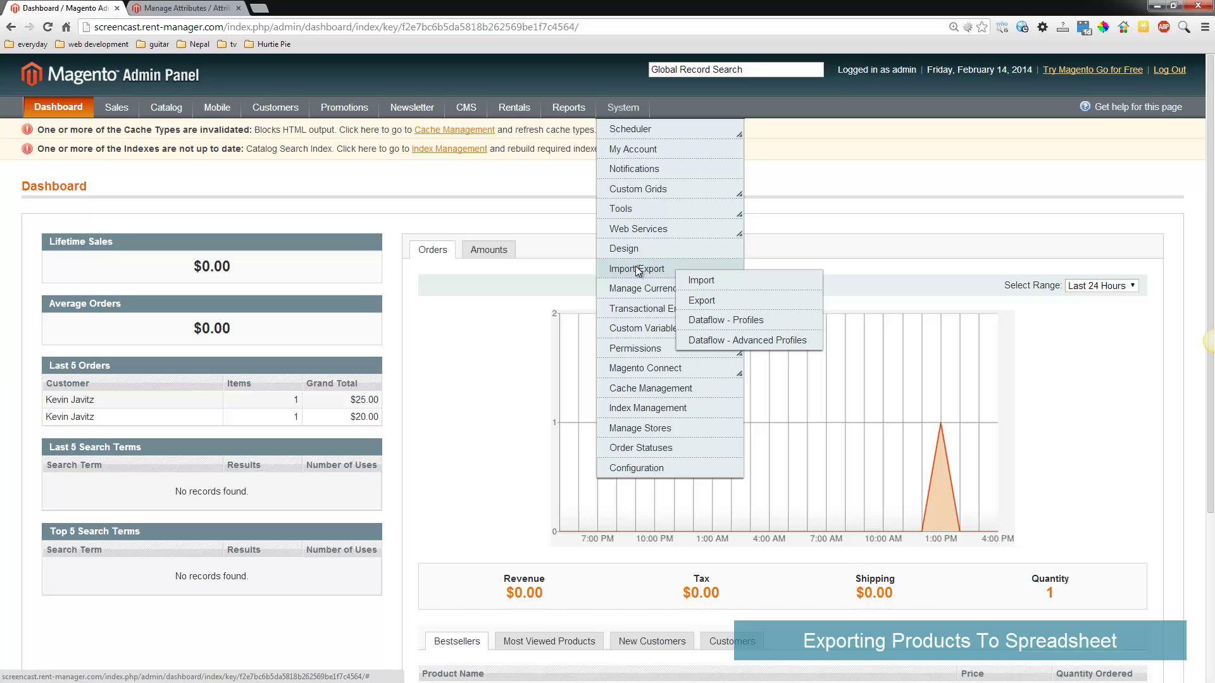
left_click(714, 300)
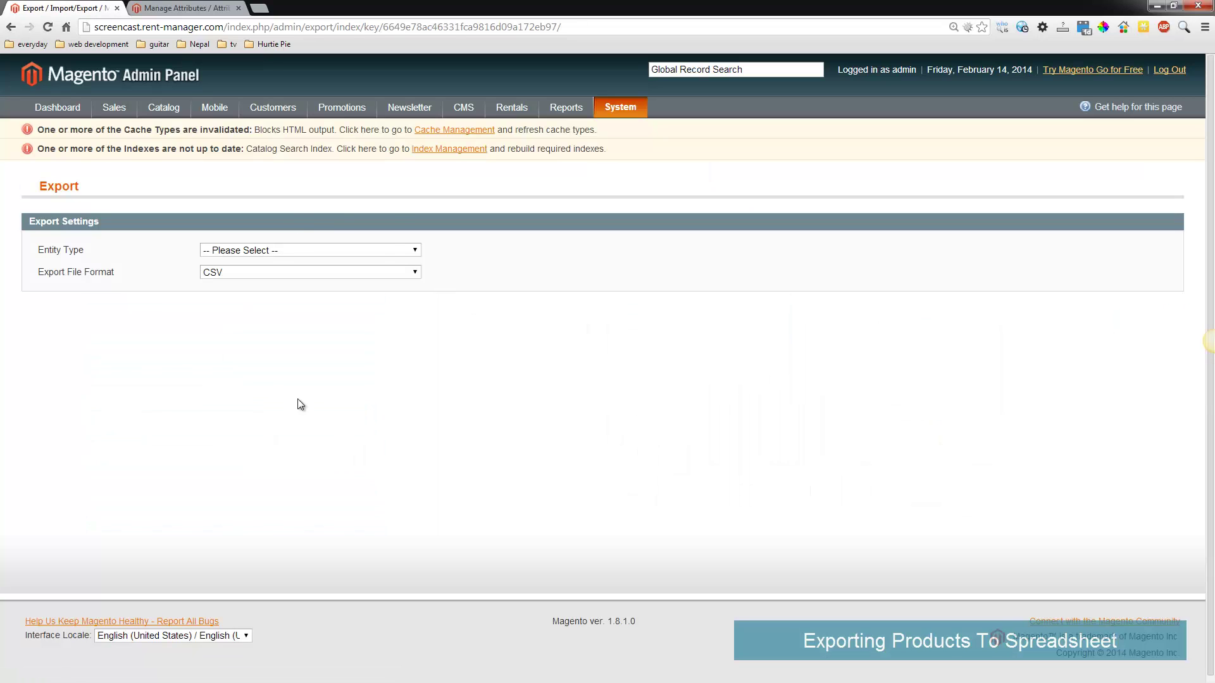
left_click(247, 253)
left_click(258, 272)
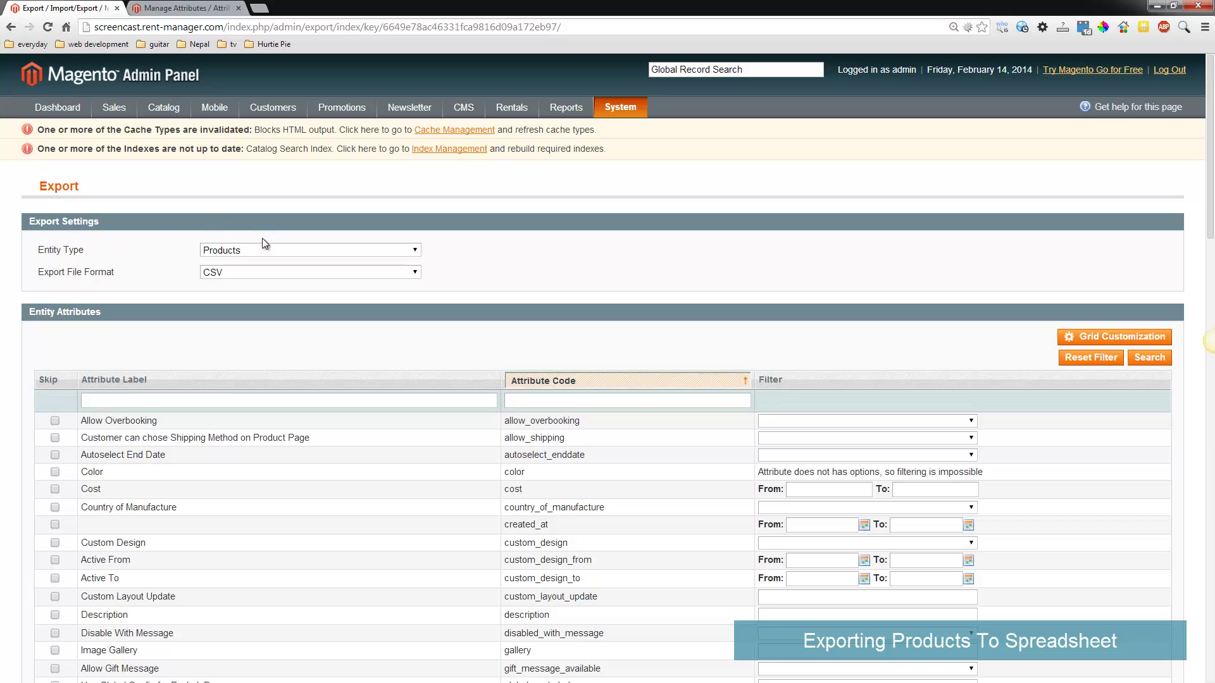
scroll(596, 203, "down", 20)
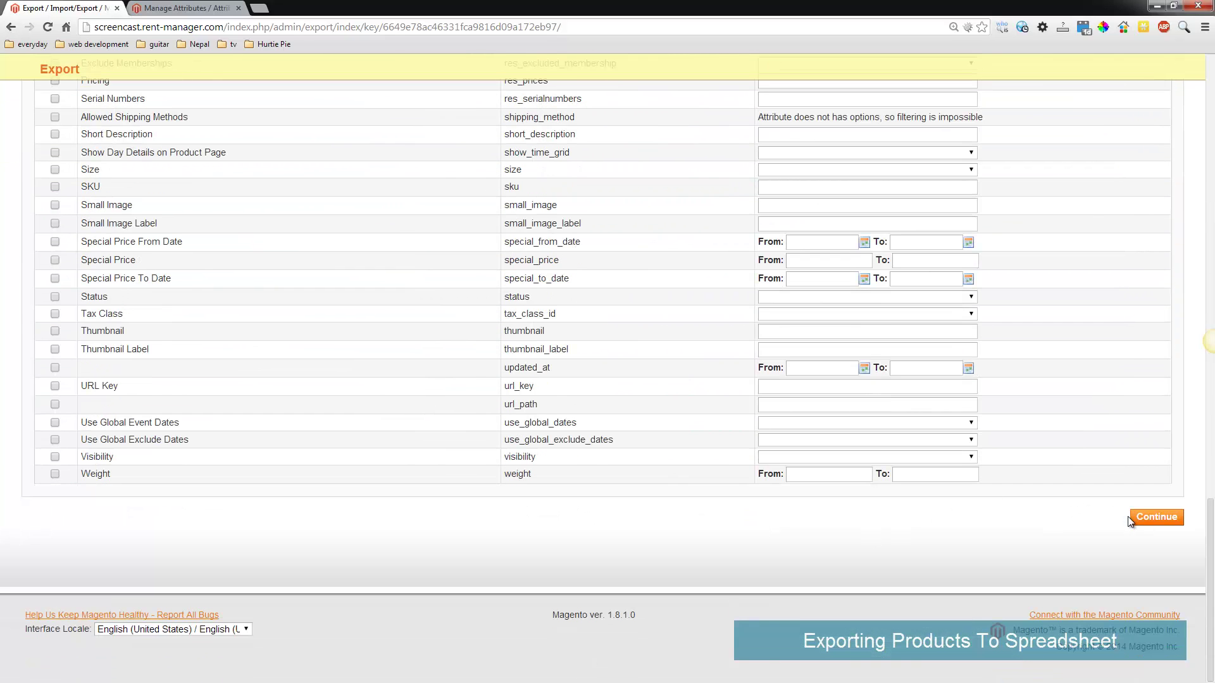
left_click(1133, 519)
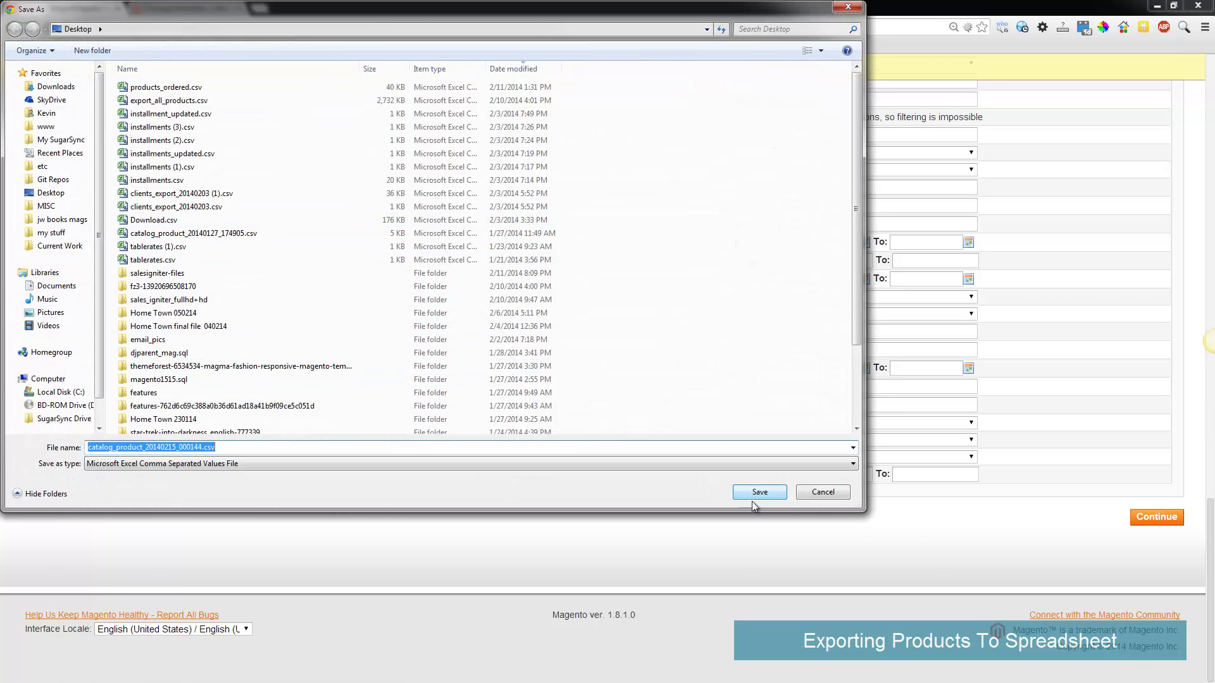
left_click(760, 492)
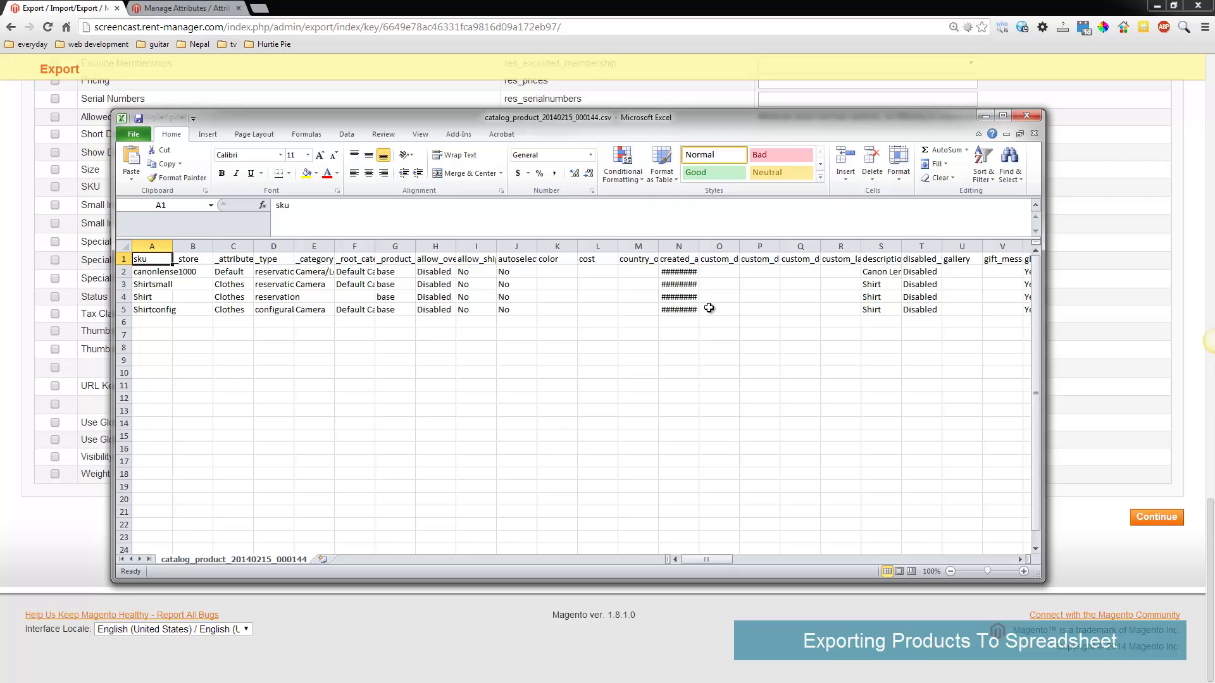
- Widen column N so the created_at dates and times display in full
left_click_drag(701, 247, 769, 248)
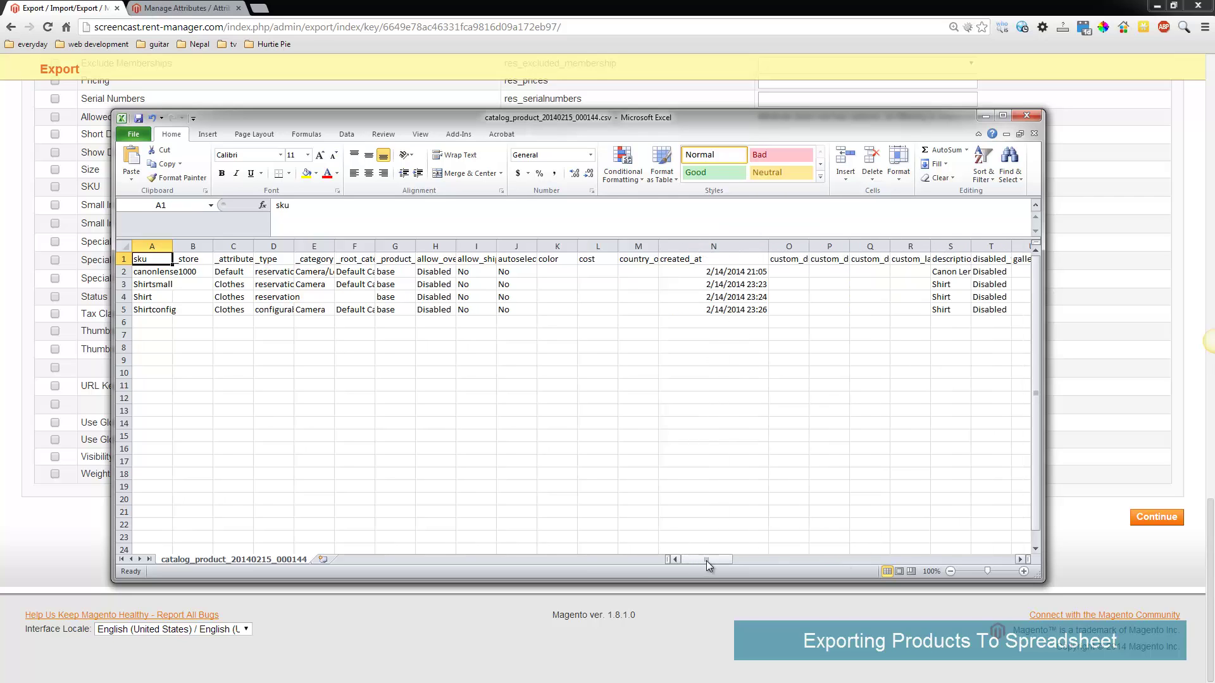
left_click_drag(706, 560, 658, 545)
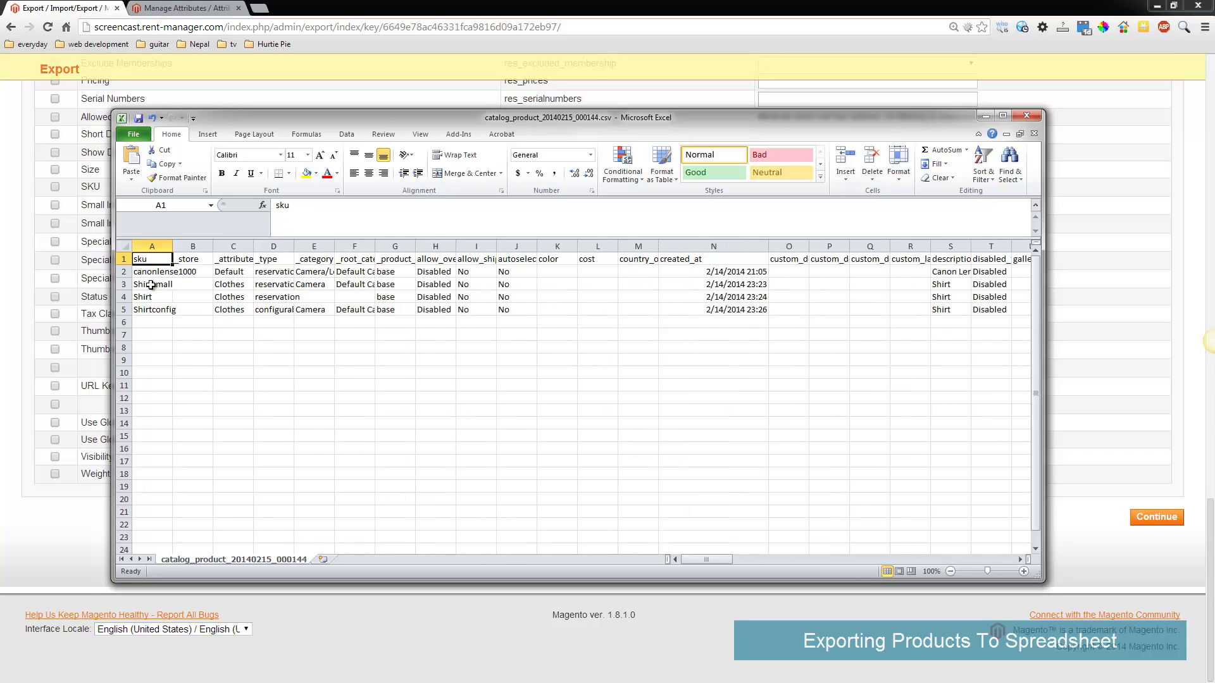
- Copy the canonlense1000 product from row 2 and paste it into row 6
left_click(120, 271)
key("ctrl+c")
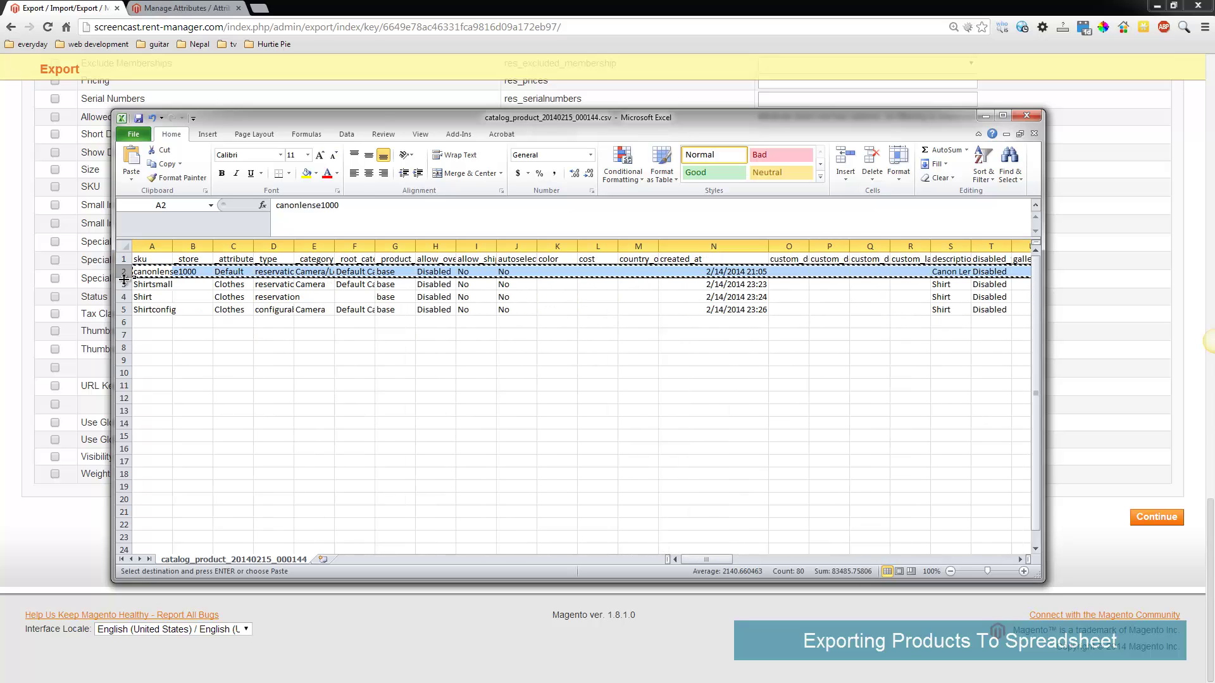
left_click(123, 322)
key("ctrl+v")
left_click(166, 322)
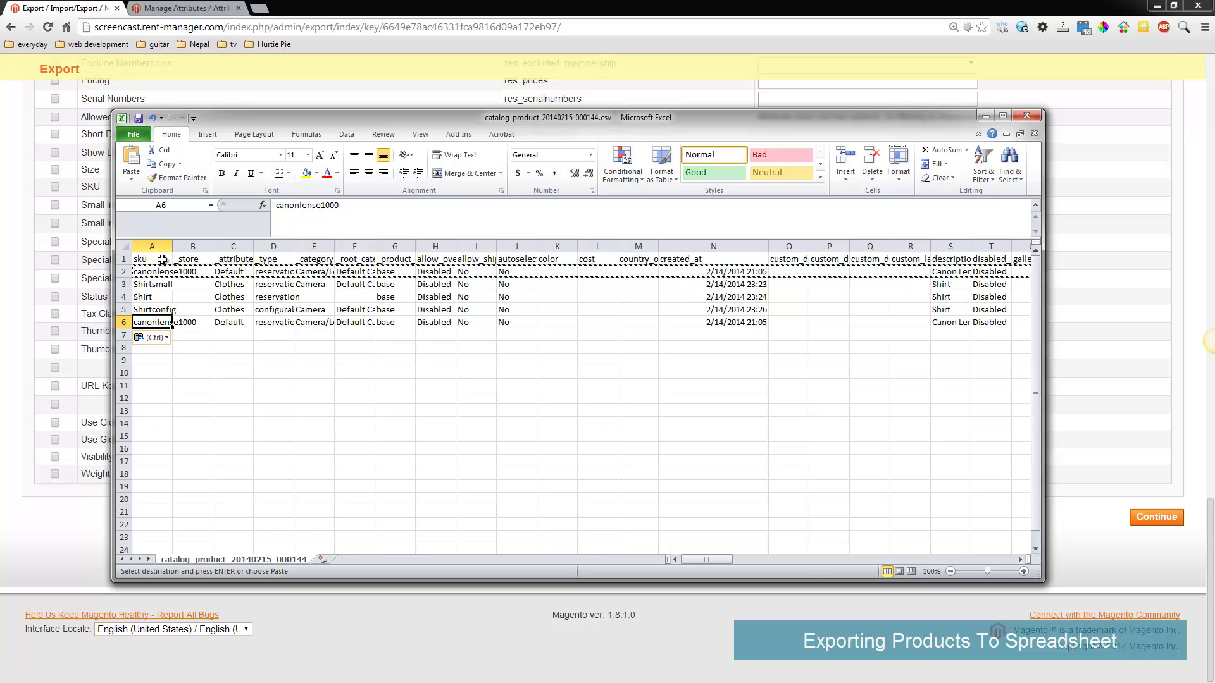
left_click(197, 260)
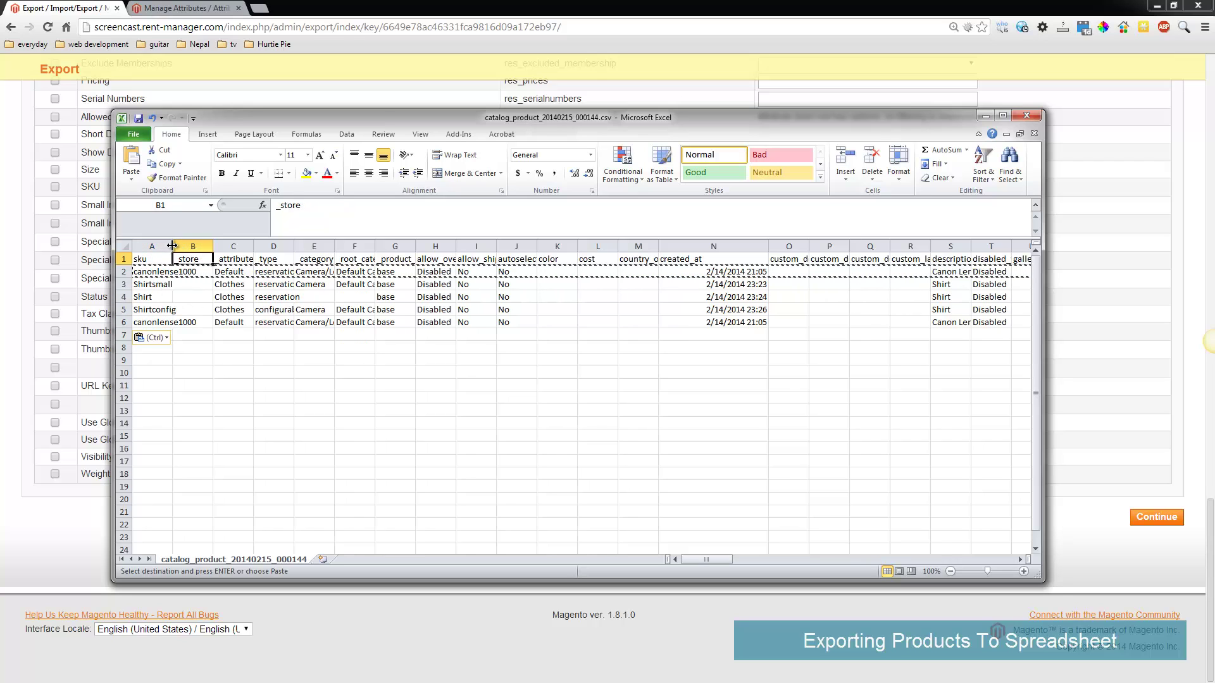
- Widen columns A, C, D, E and F to show sku, _attribute_set, _type, _category and _root_category
left_click_drag(171, 246, 205, 245)
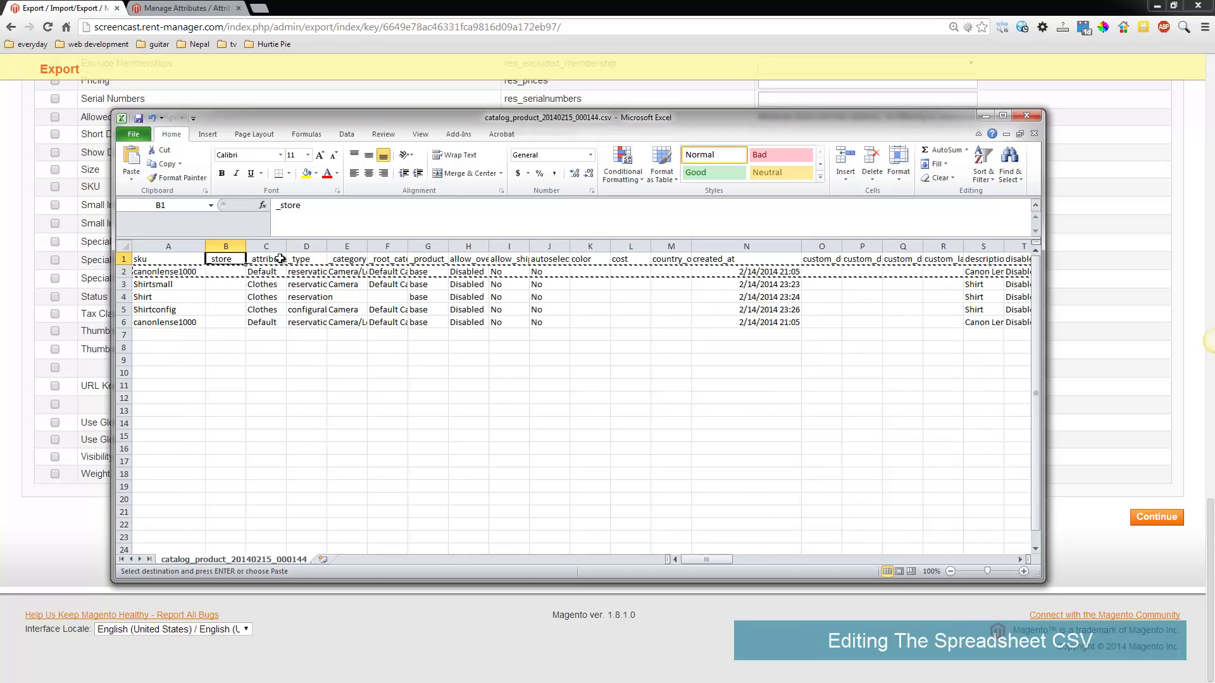
left_click_drag(286, 246, 323, 245)
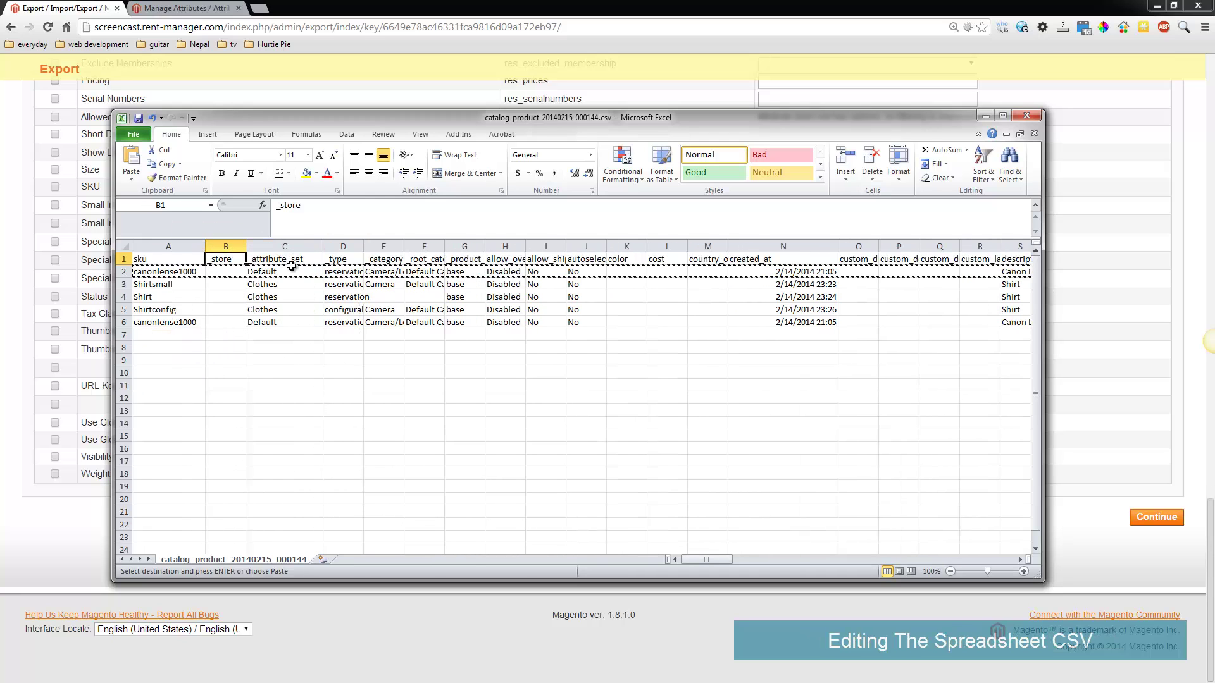
left_click(277, 322)
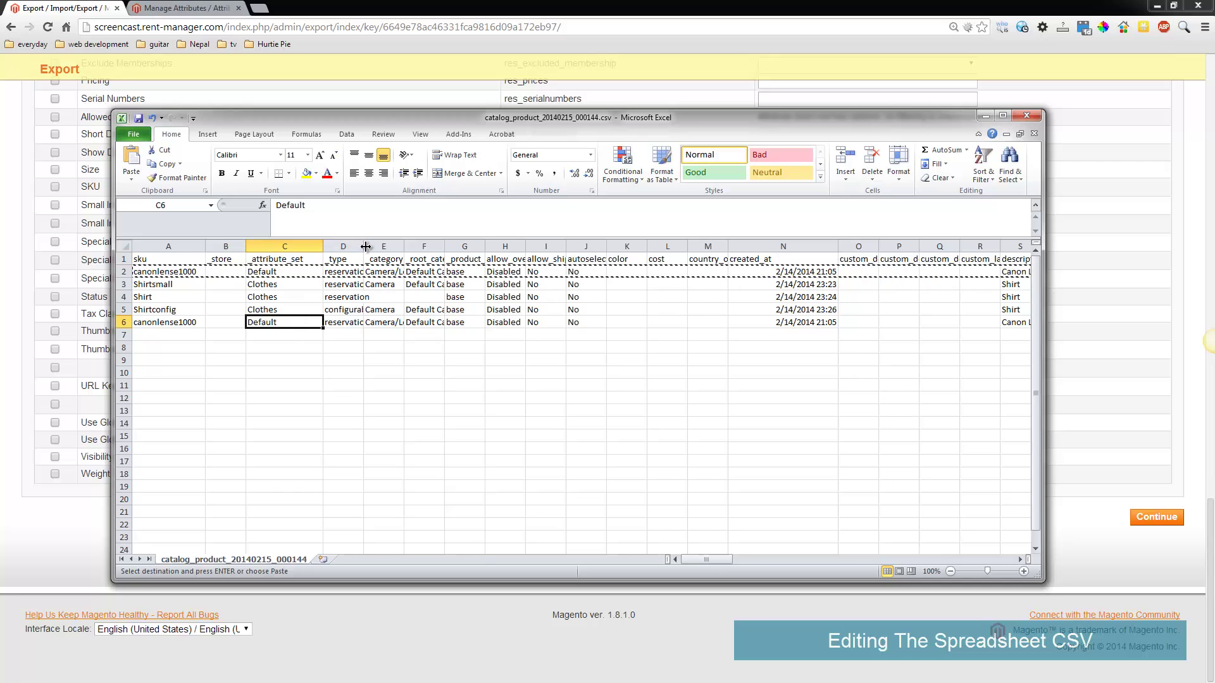
left_click_drag(363, 247, 423, 255)
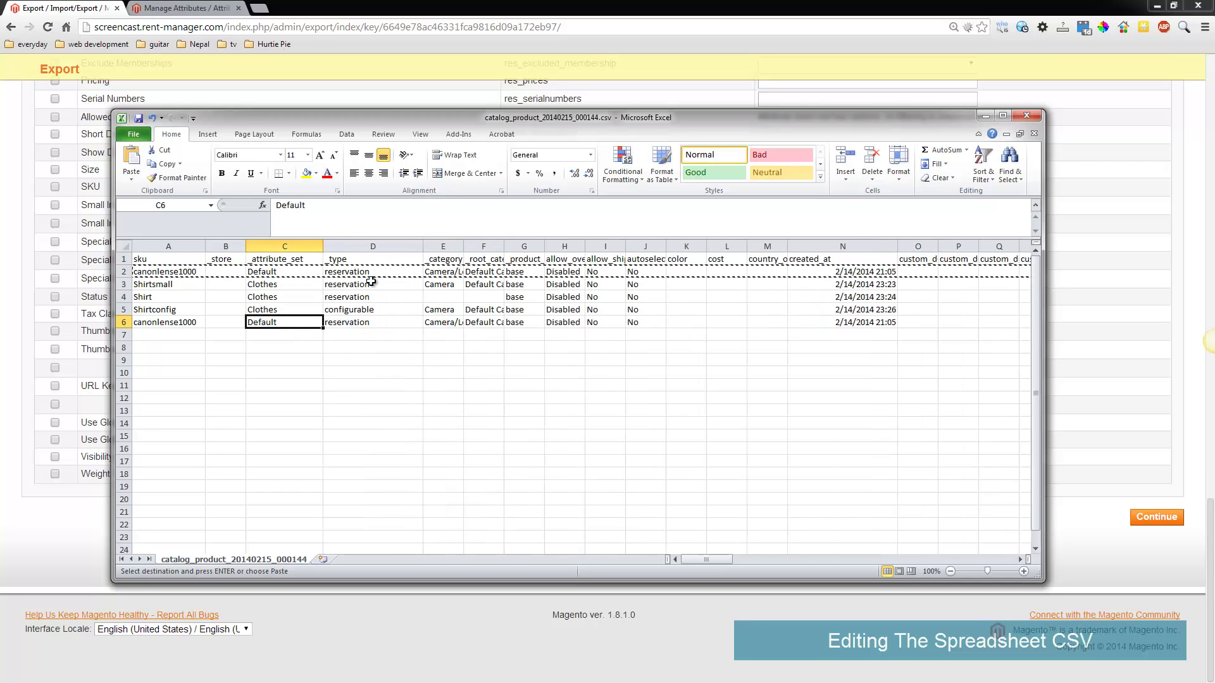
left_click(375, 324)
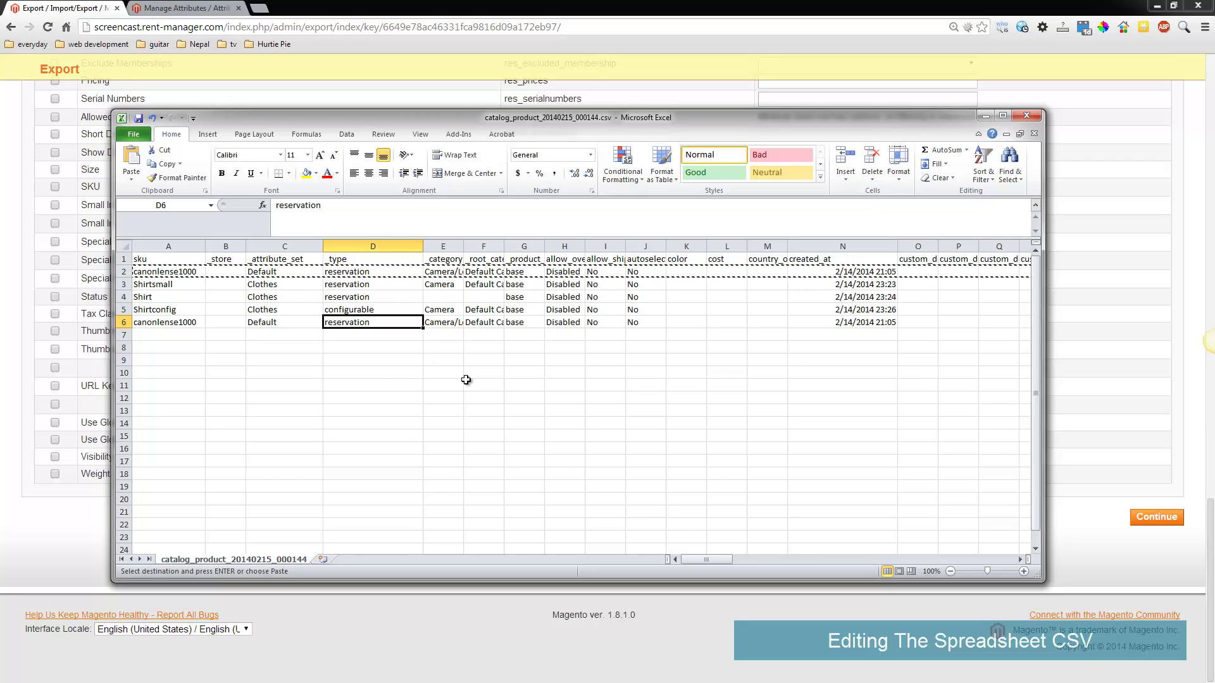
left_click_drag(463, 246, 505, 248)
left_click(483, 323)
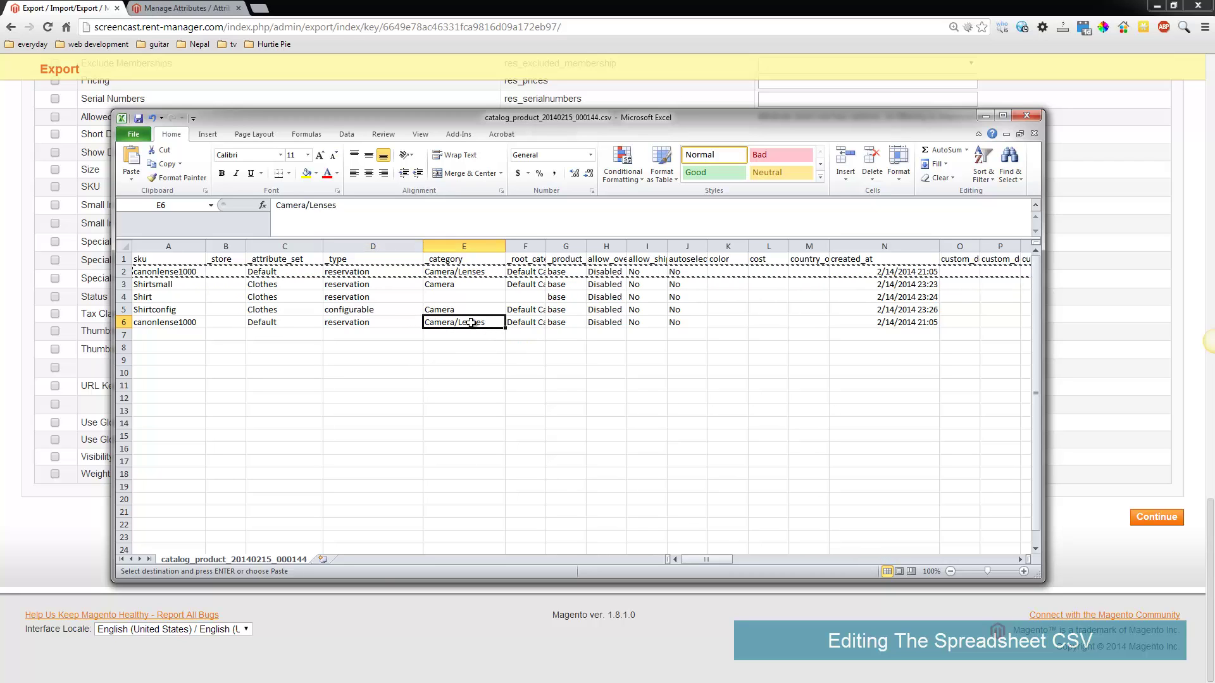
left_click_drag(549, 246, 610, 246)
mouse_move(727, 561)
left_mouse_down()
mouse_move(754, 559)
mouse_move(740, 559)
left_mouse_up()
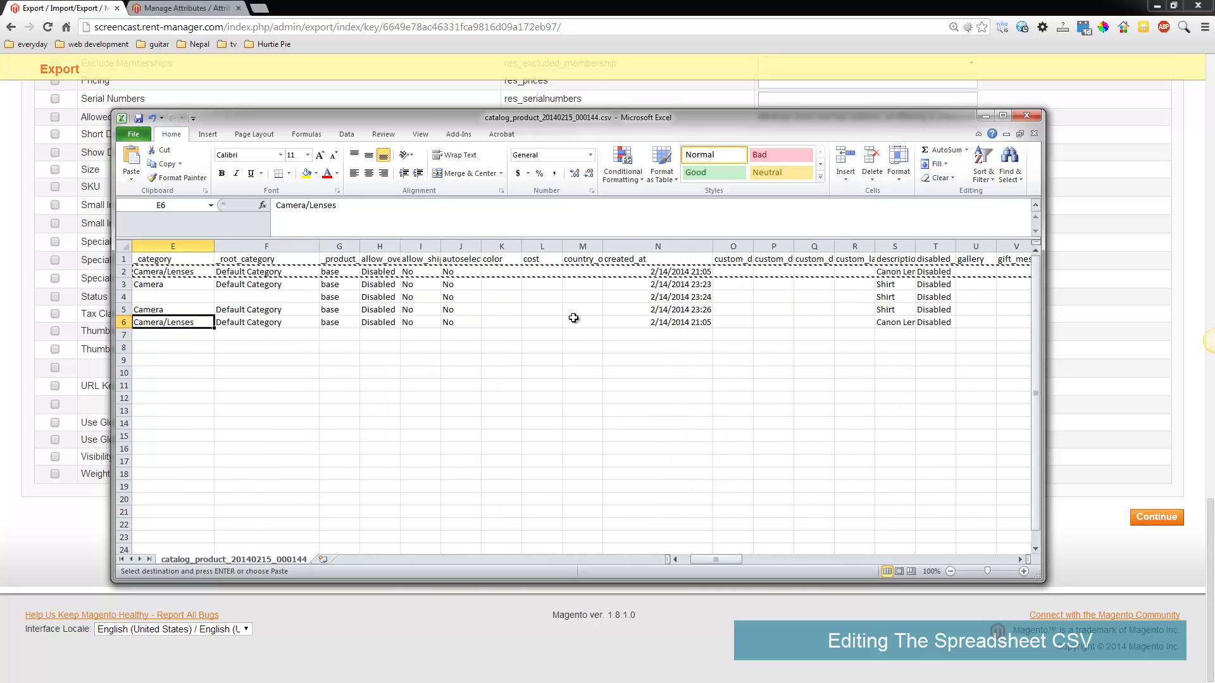
left_click_drag(730, 558, 757, 554)
left_click(274, 259)
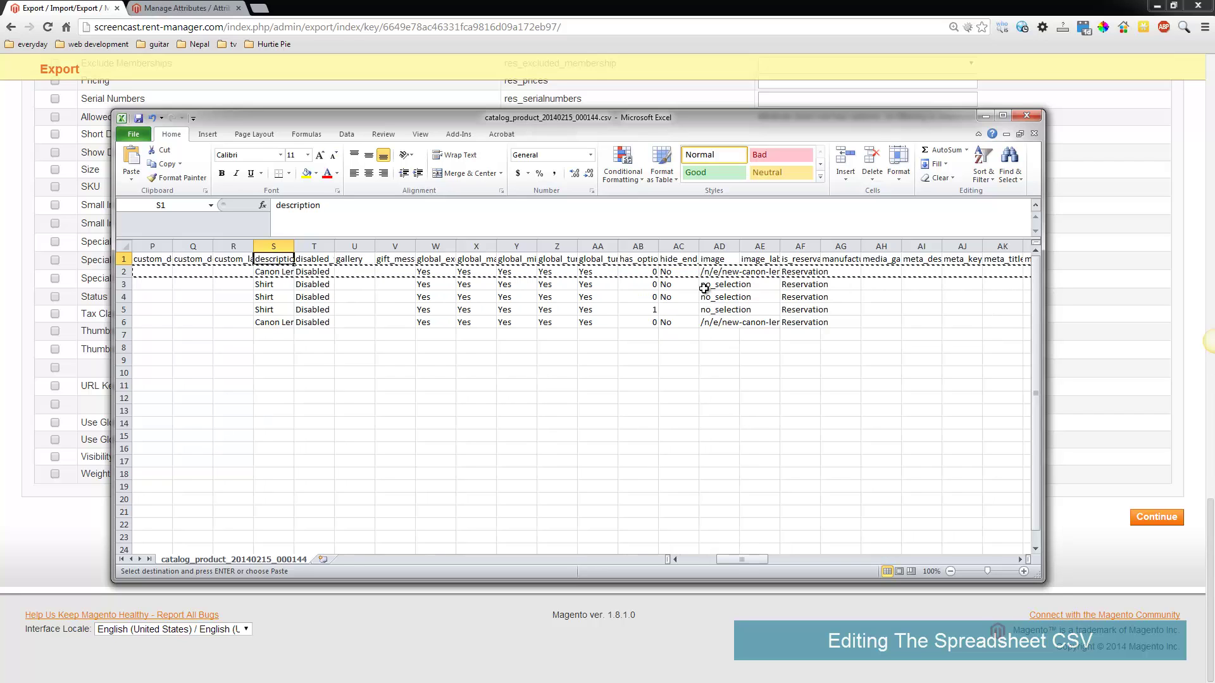
- Replace the image path in cell AD6 with /imagename.jpg and copy that value
left_click(716, 322)
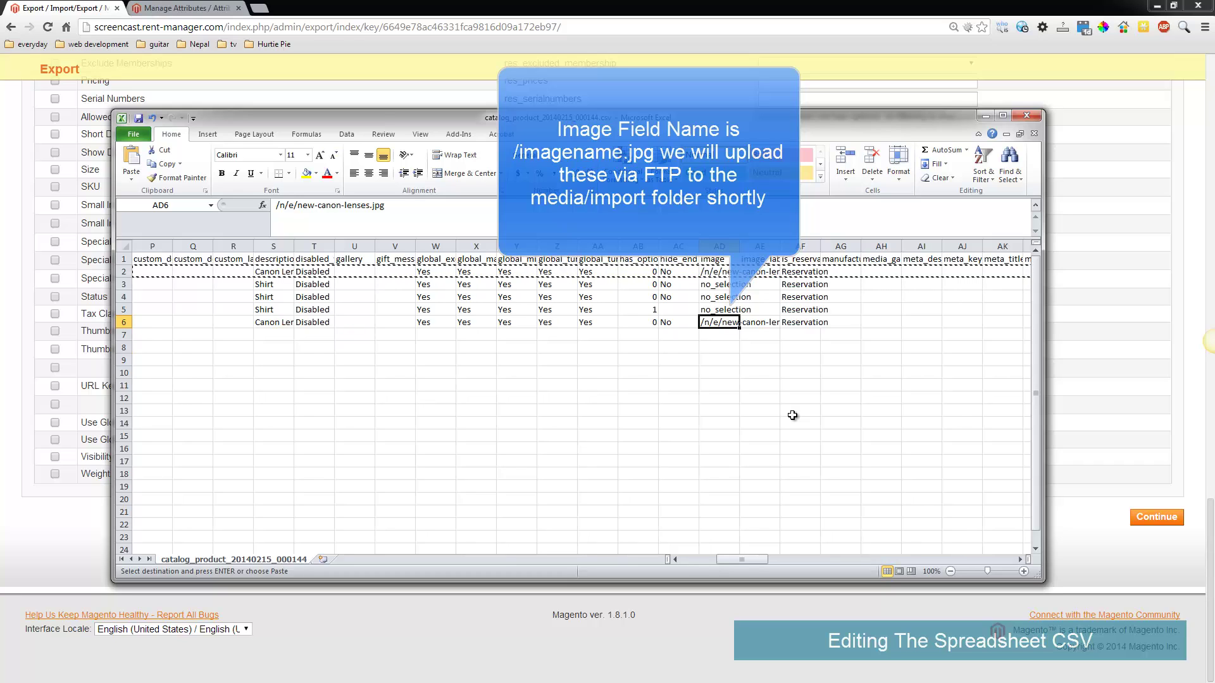
key("alt")
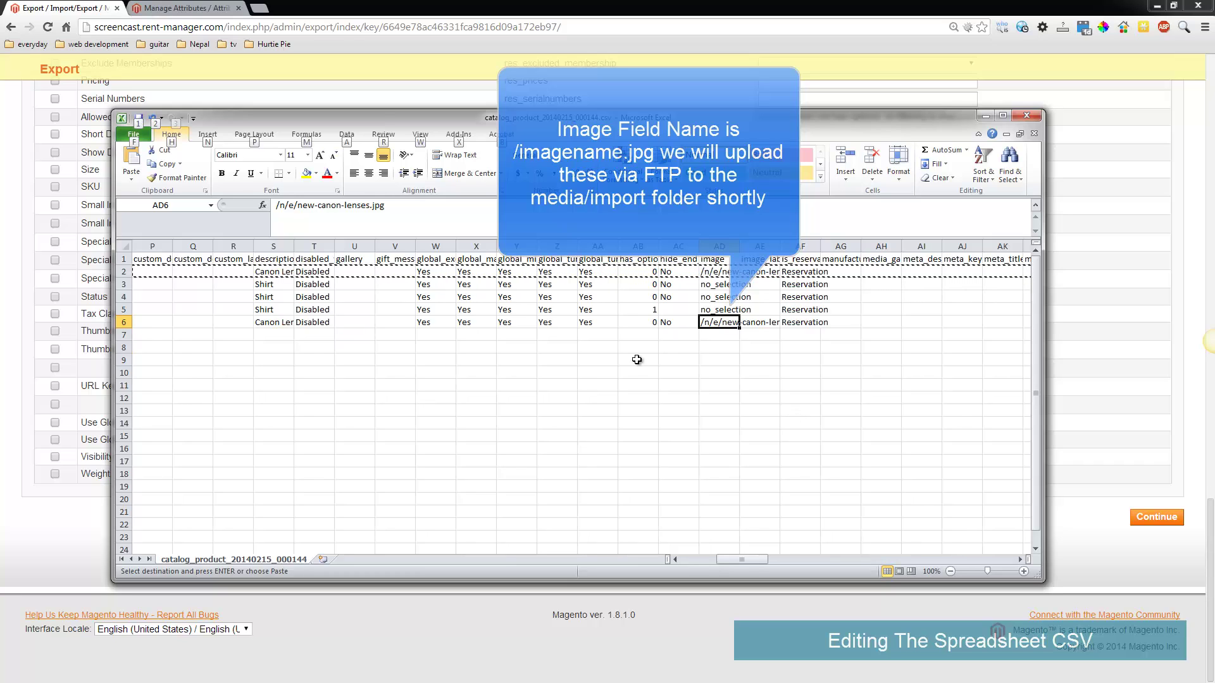
key("Escape")
key("F2")
key("shift+Home")
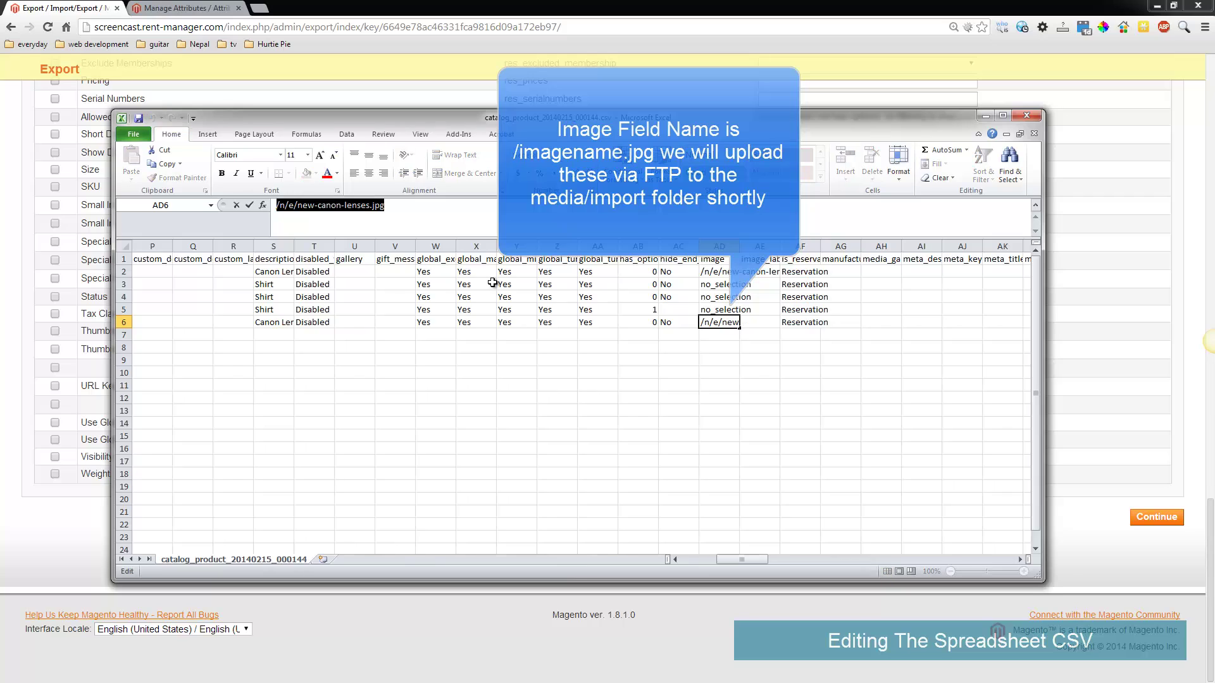
type("/")
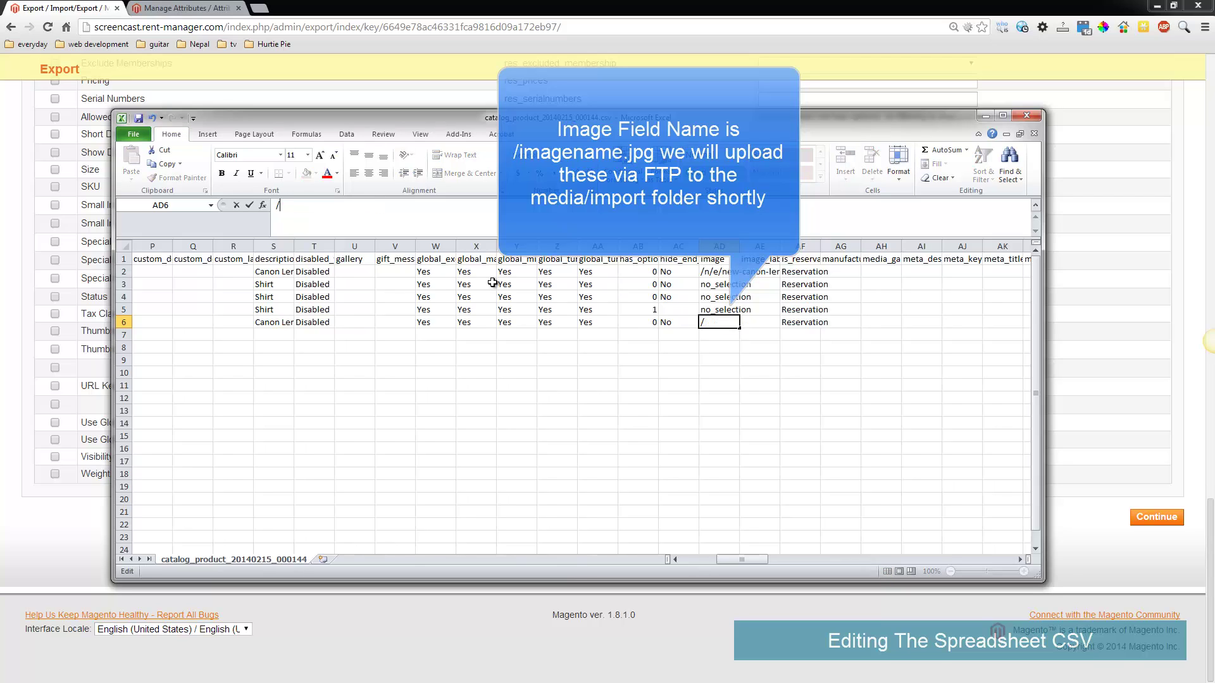
type("imagename.jpg")
left_click(818, 360)
left_click_drag(761, 556, 773, 557)
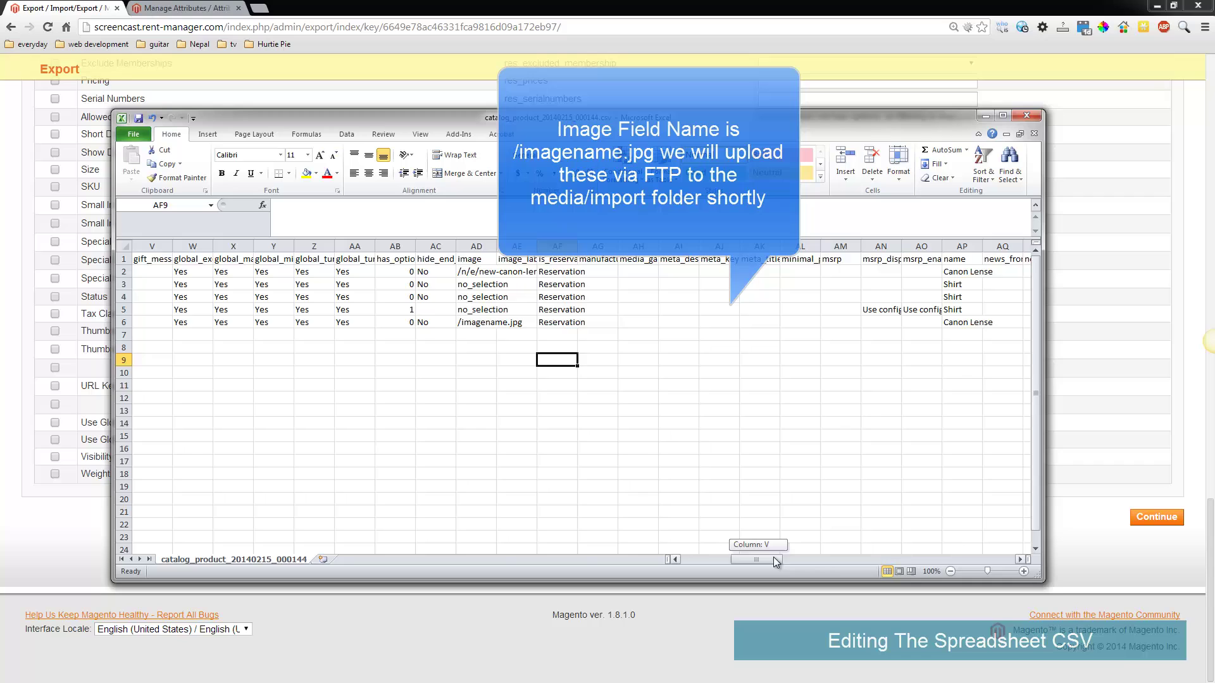
left_click(489, 324)
key("ctrl+c")
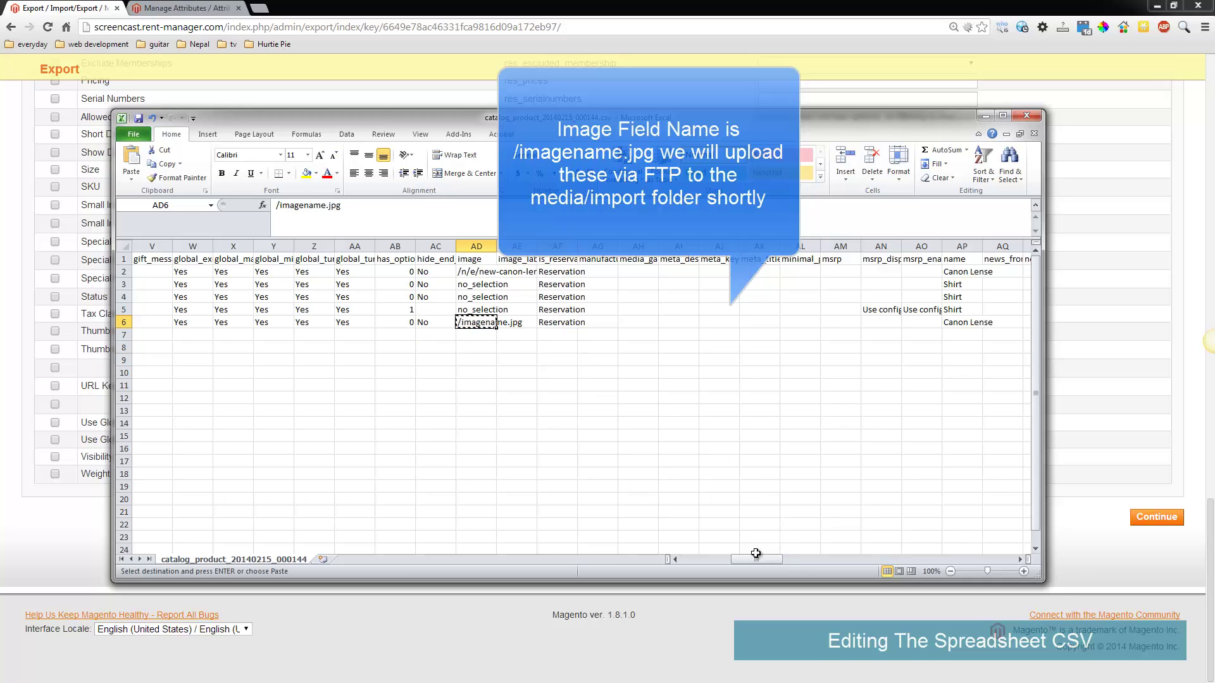
left_click_drag(751, 560, 813, 538)
- Change the small_image cell CB6 to /imagename.jpg
left_click(406, 258)
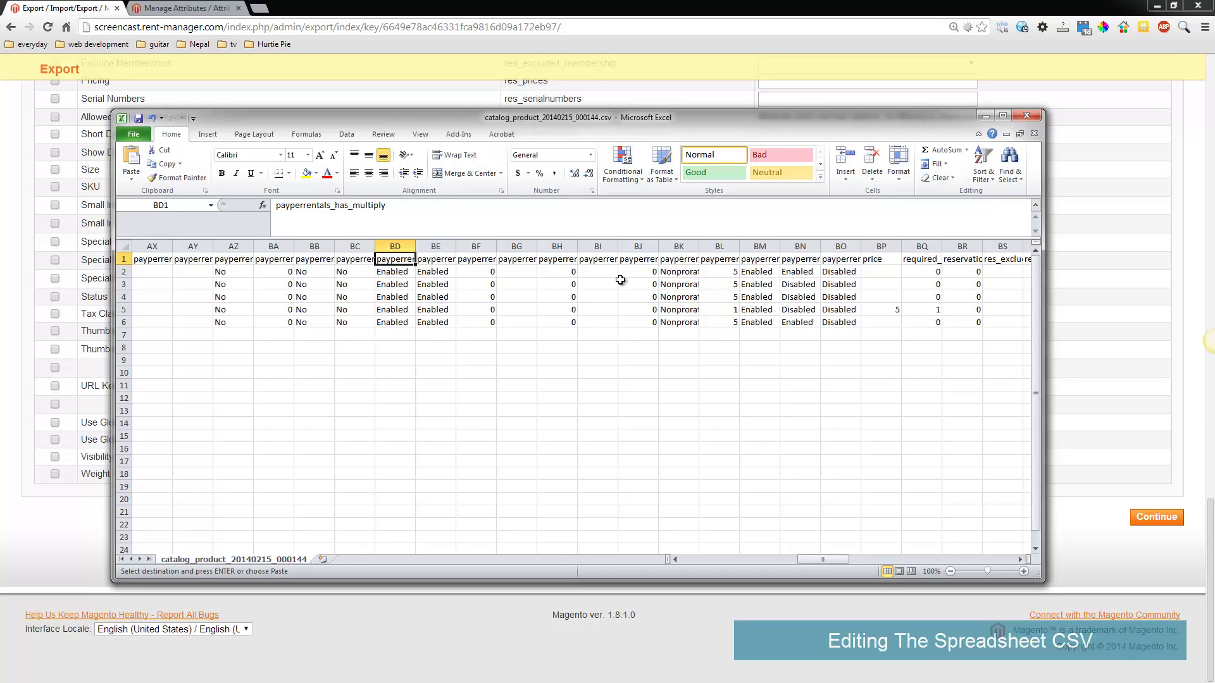
left_click(687, 261)
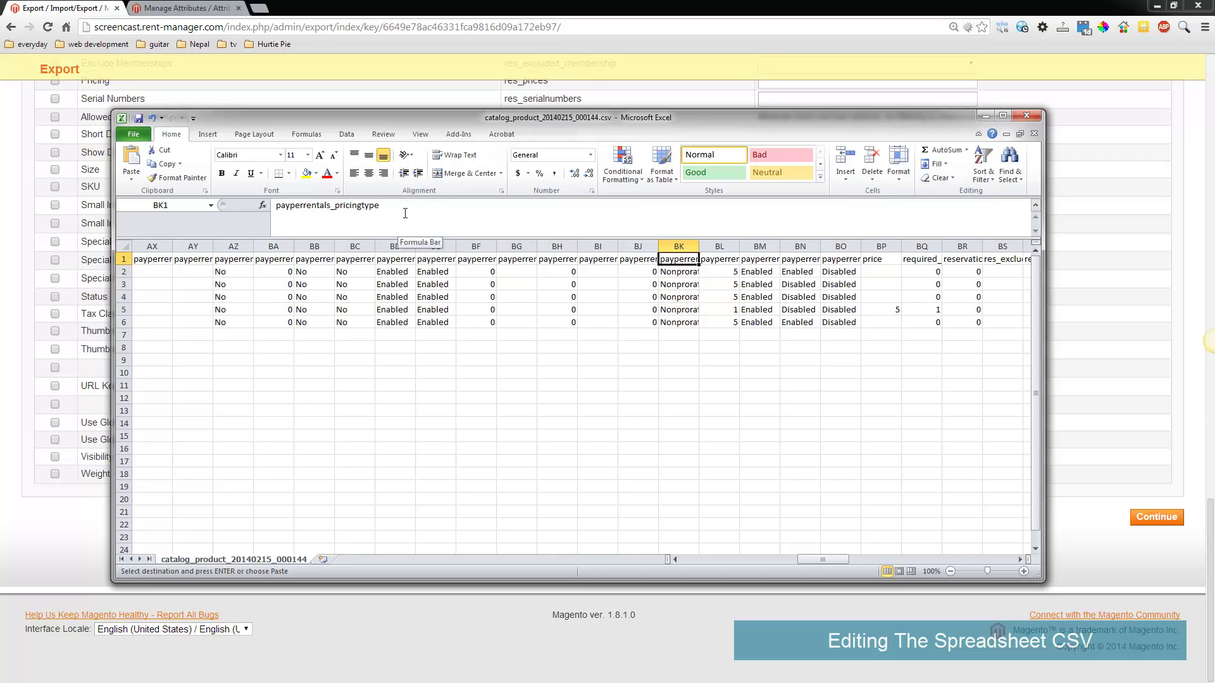
left_click_drag(379, 205, 336, 205)
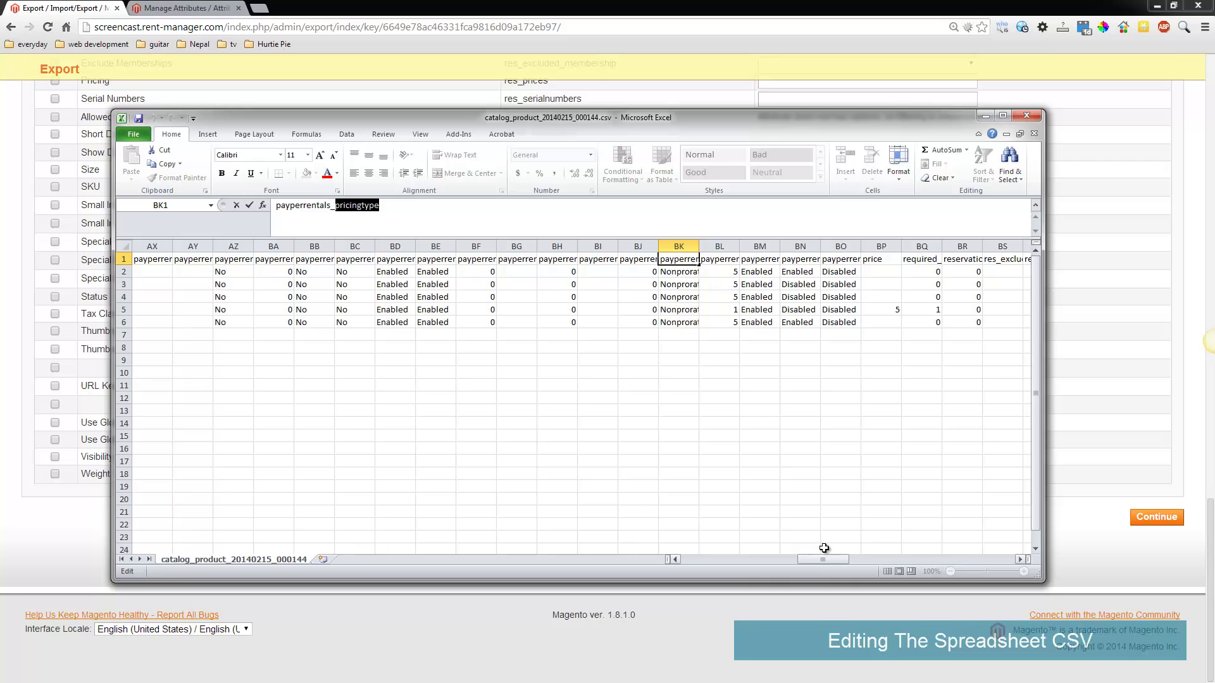
left_click_drag(826, 559, 872, 539)
left_click(592, 324)
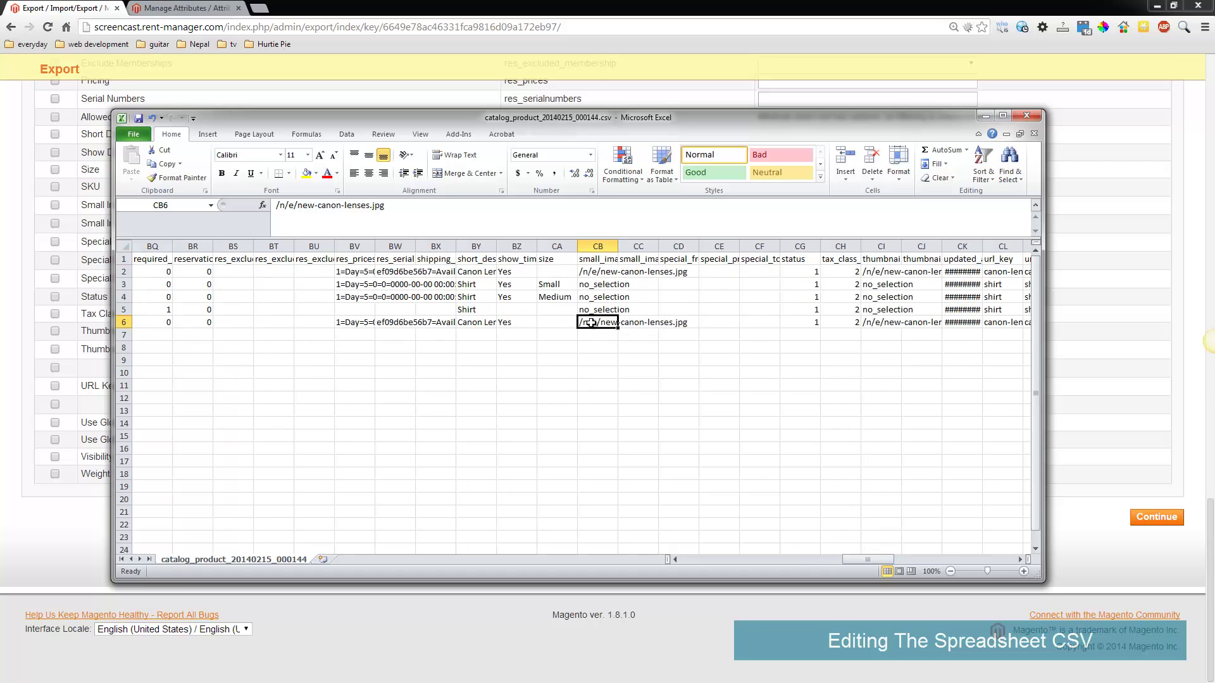
triple_click(400, 217)
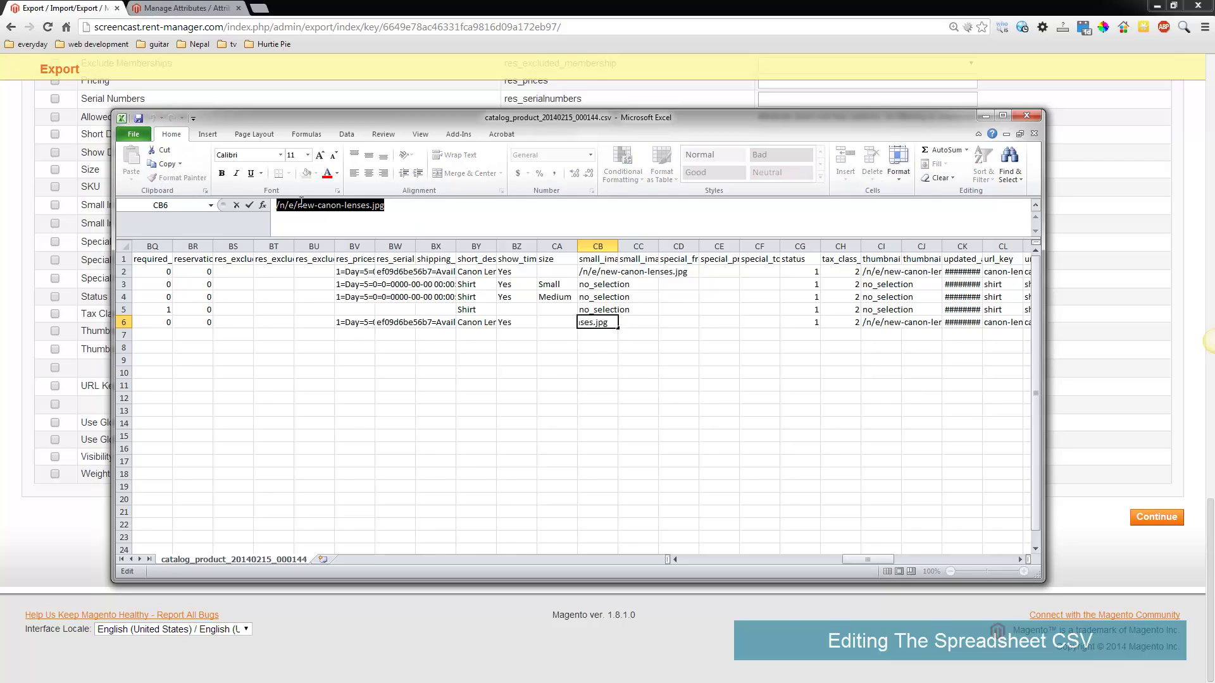
type("/imagename.jpg")
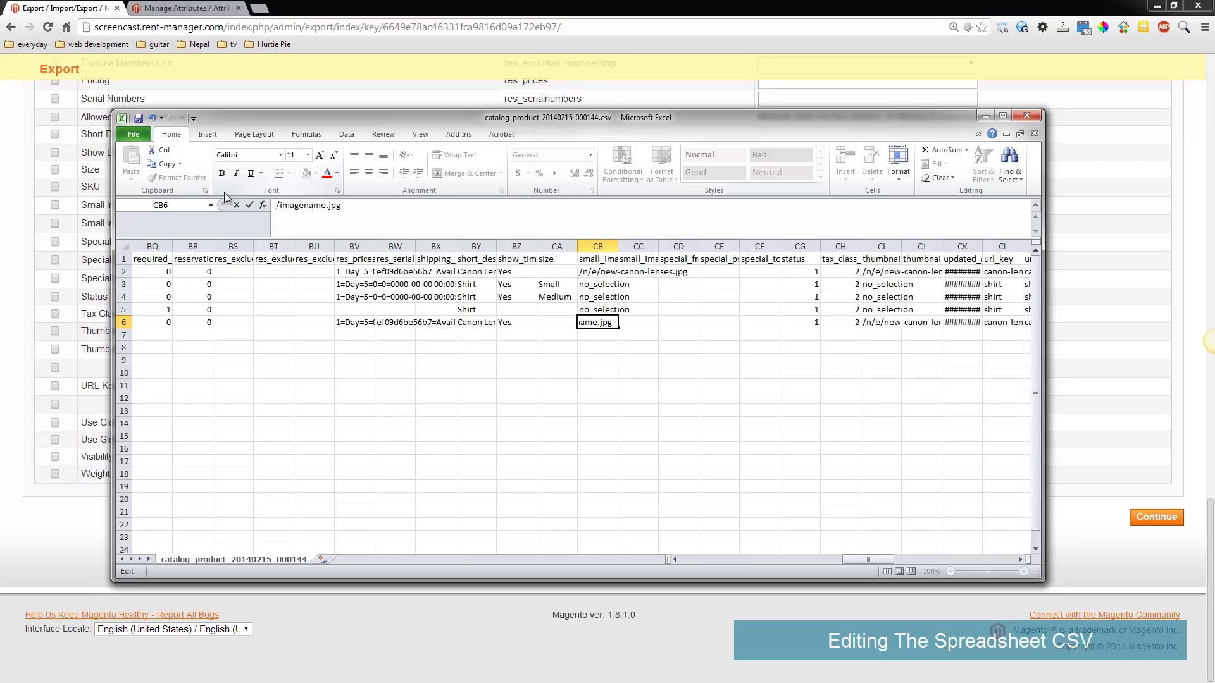
left_click(794, 354)
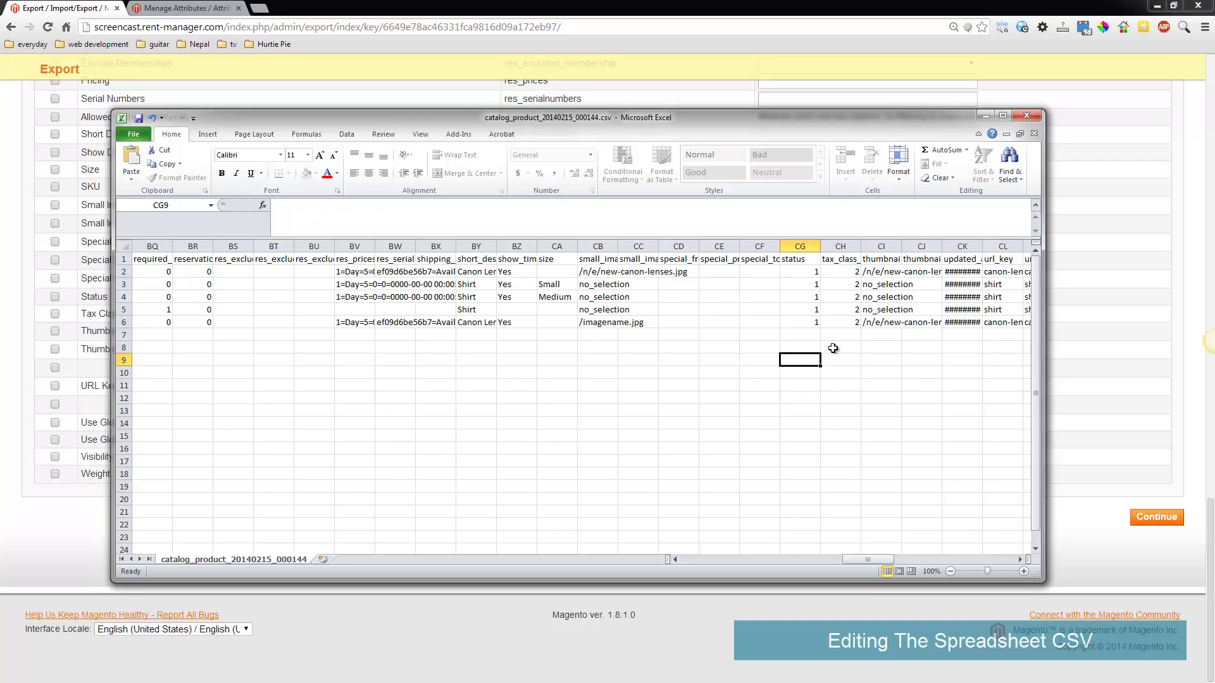
- Paste /imagename.jpg over the old thumbnail path in cell CI6
left_click(880, 324)
left_click_drag(386, 205, 171, 195)
key("ctrl+v")
left_click(920, 346)
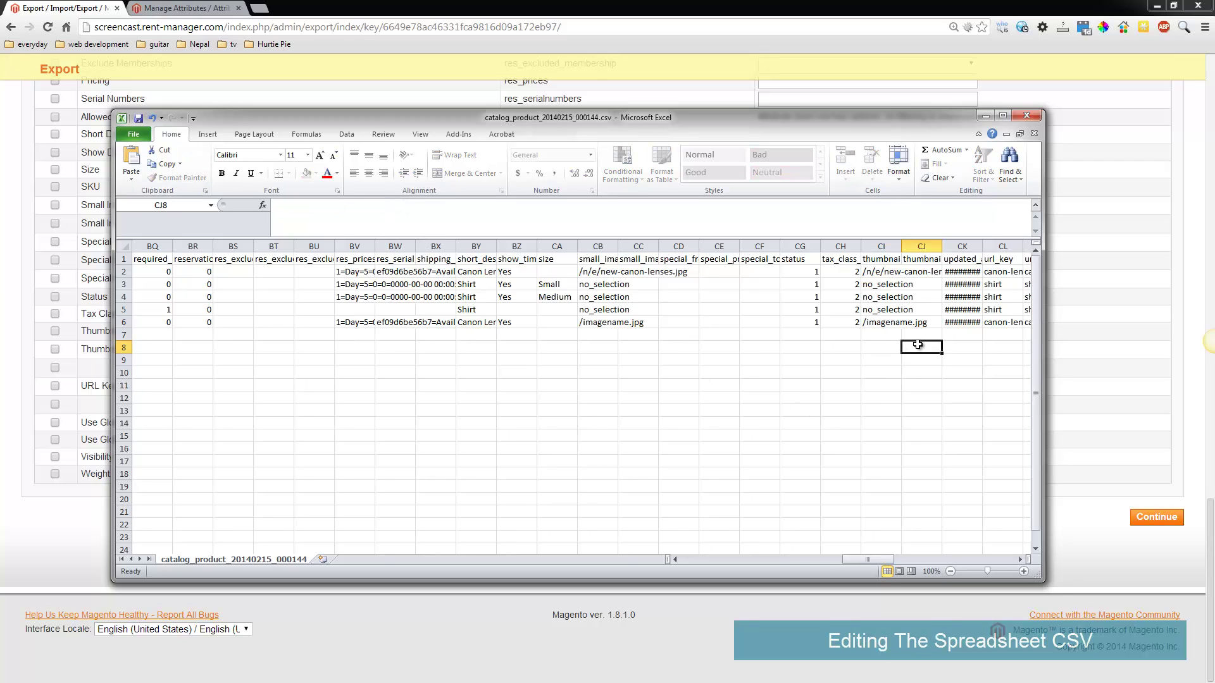
left_click_drag(885, 561, 909, 557)
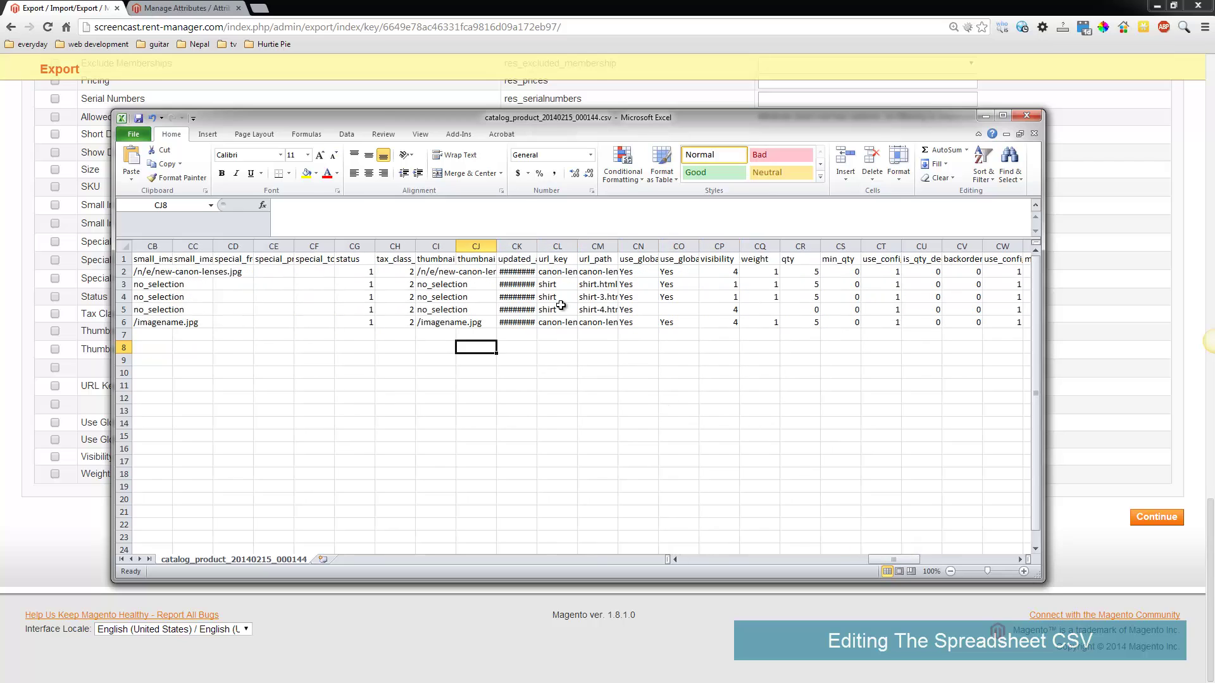
- Clear the url_key (CL6) and url_path (CM6) values of the new row
left_click(560, 319)
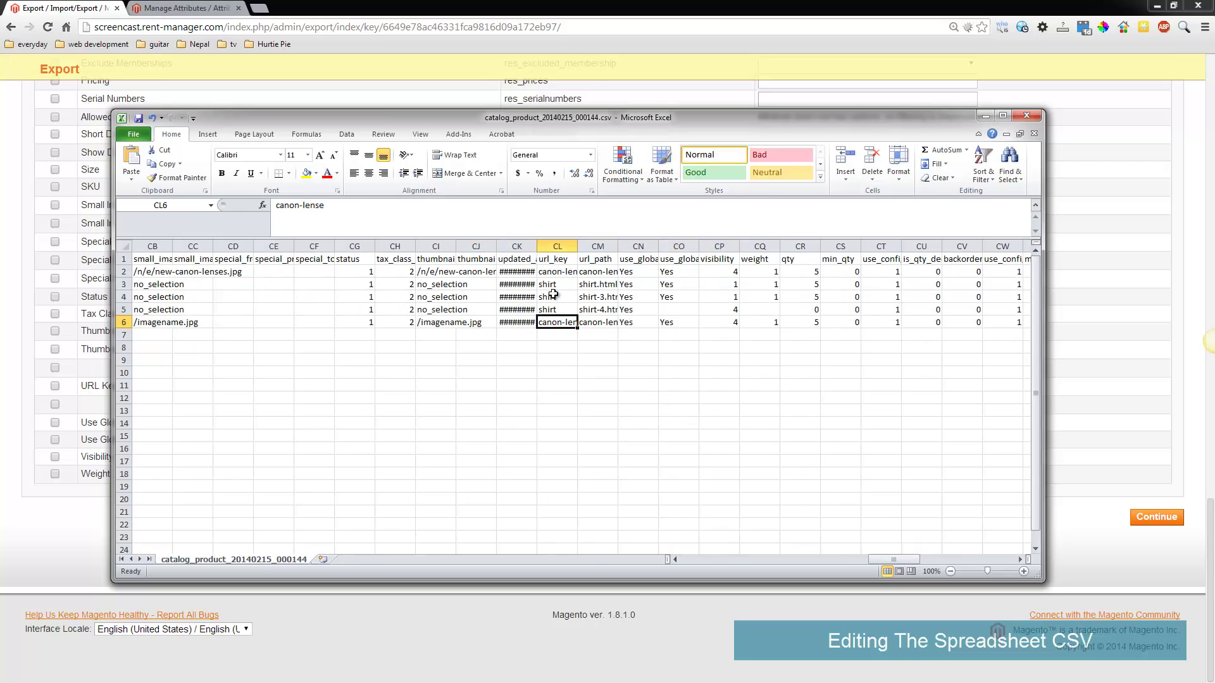
key("Delete")
left_click(637, 382)
left_click(607, 323)
key("Delete")
left_click(756, 388)
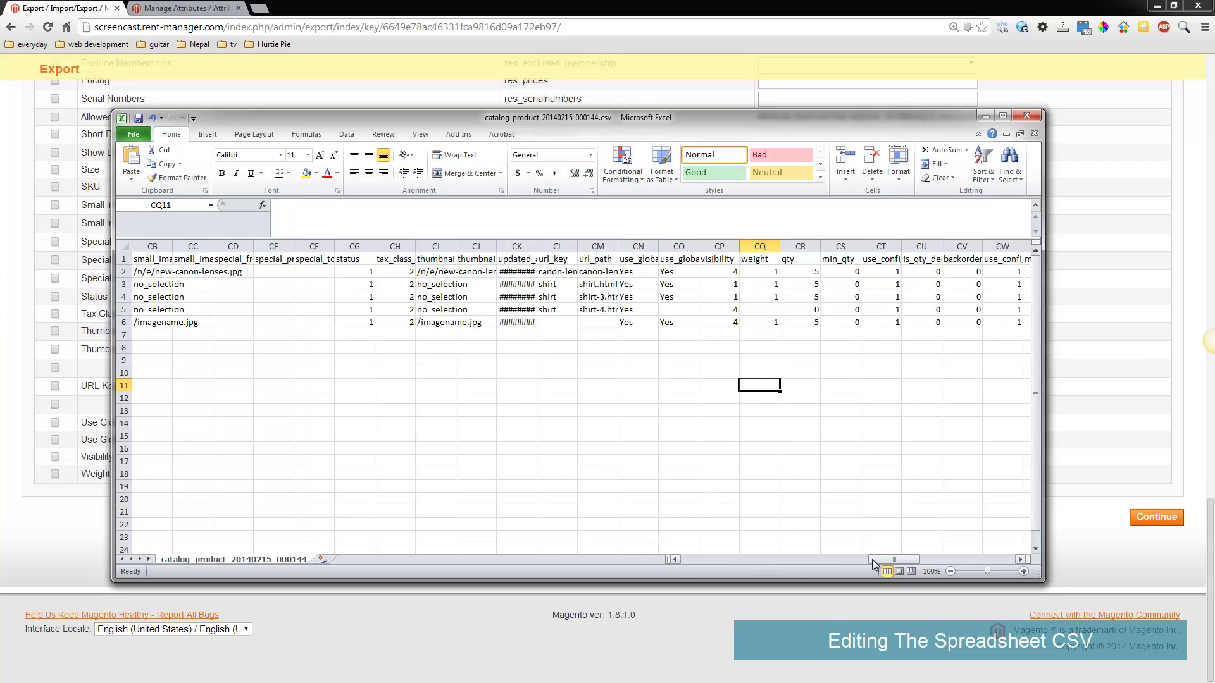
left_click_drag(886, 558, 846, 545)
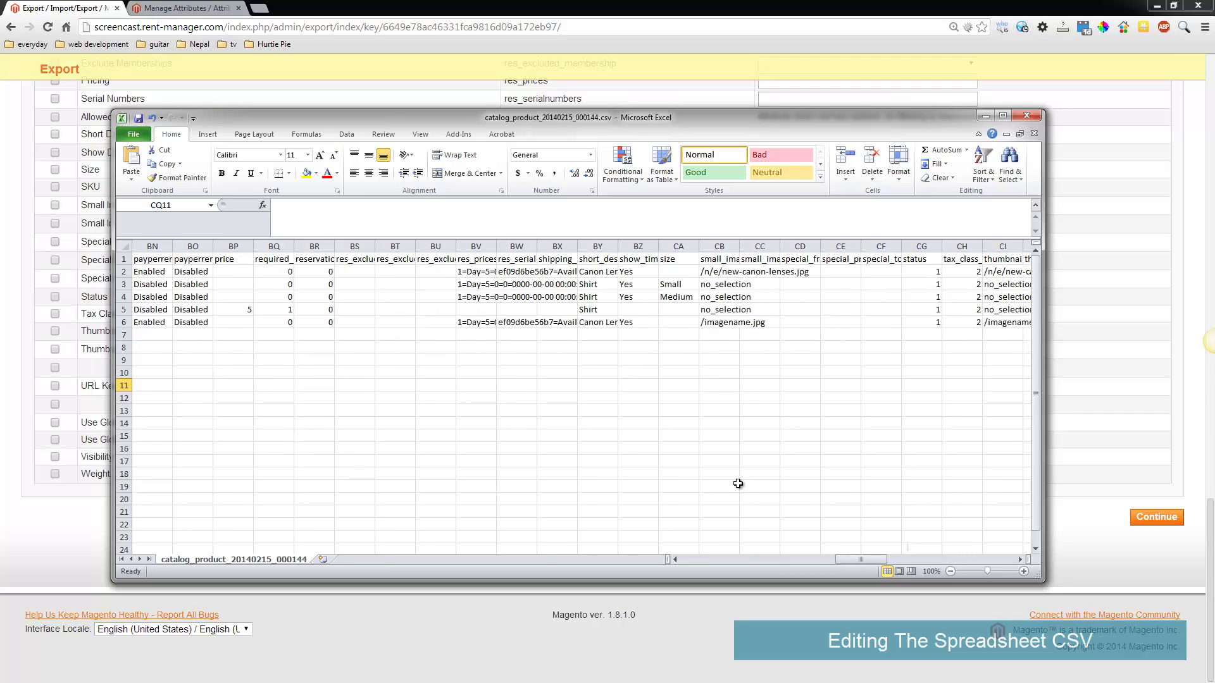
- Edit the res_prices pricing string in cell BV6 via the formula bar and commit it
left_click(475, 325)
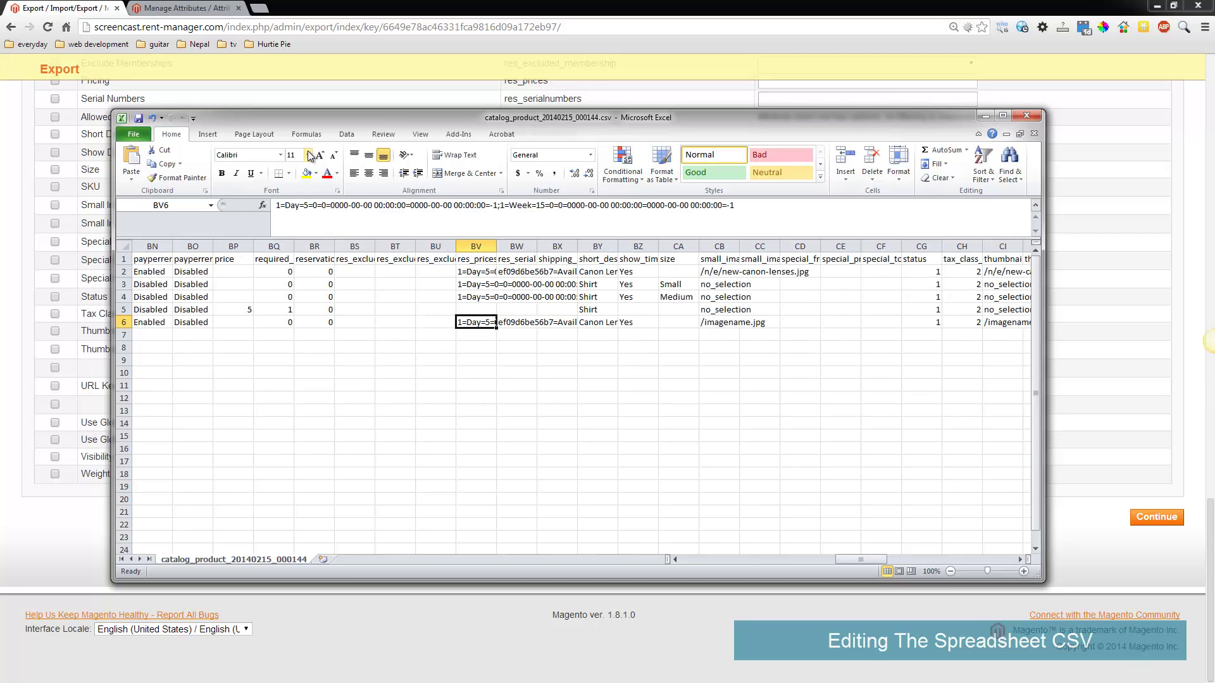
left_click(280, 207)
left_click(318, 206)
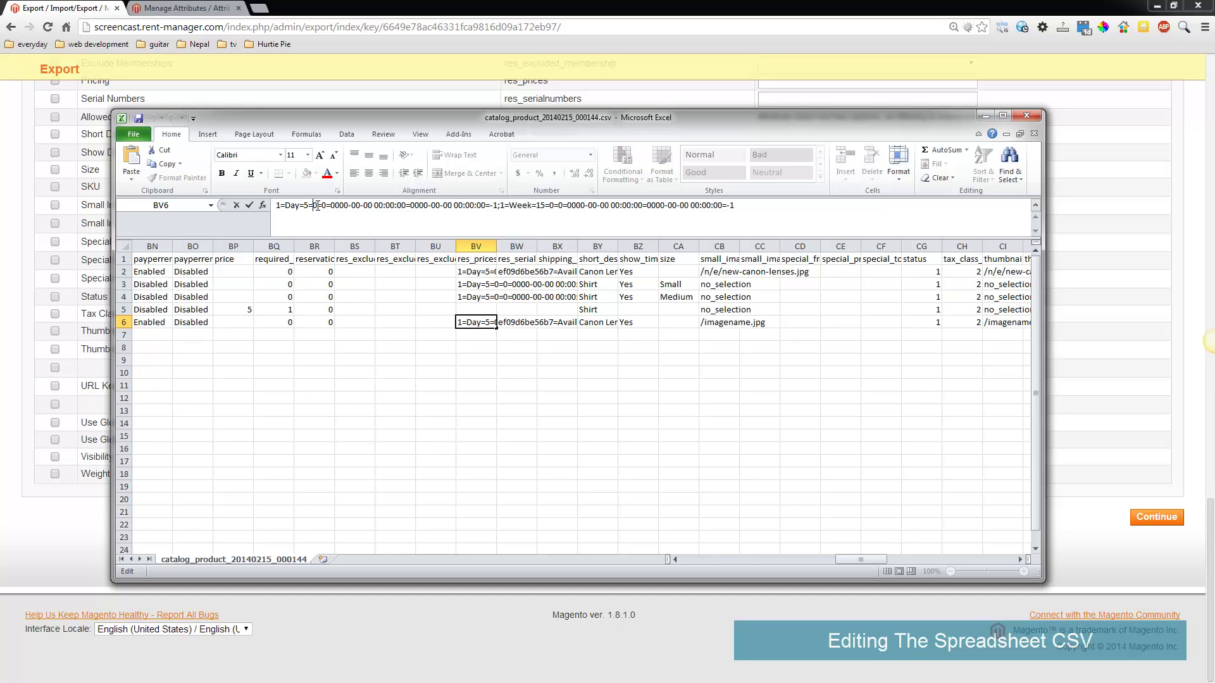
key("Right")
key("Right")
key("Right")
key("Right")
key("Right")
key("Right")
key("Right")
key("Right")
key("Right")
key("Right")
key("Right")
key("Right")
key("Right")
key("Right")
key("Right")
key("Right")
key("Right")
key("Right")
key("Right")
key("Right")
key("Right")
key("Right")
key("Right")
key("Right")
key("Right")
key("Right")
key("Right")
key("Right")
key("Right")
key("Right")
key("Right")
key("Right")
key("Right")
key("Right")
key("Right")
key("Right")
key("Right")
key("Right")
key("Right")
key("Right")
key("Right")
key("Right")
key("Right")
key("Right")
key("Right")
key("Right")
key("Right")
key("Right")
key("Right")
key("Right")
key("Right")
key("Right")
key("Right")
key("Right")
key("Right")
key("Right")
key("Right")
key("Right")
key("Right")
key("Right")
left_click(651, 311)
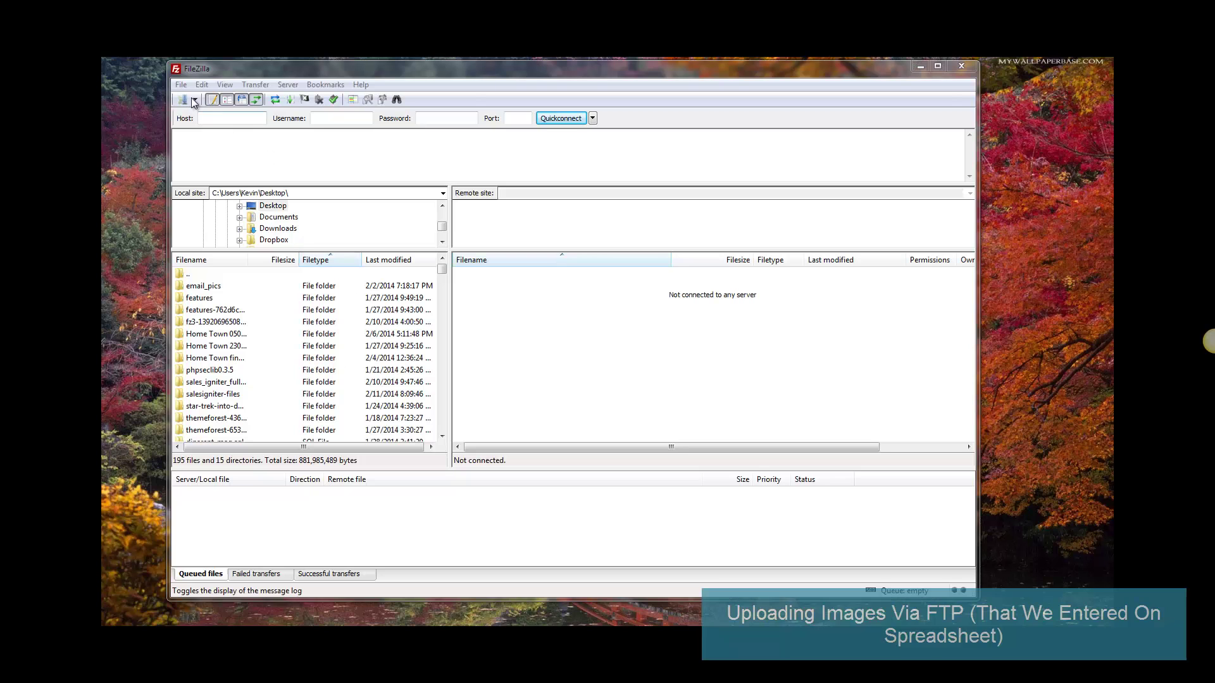
- Add a new saved site named screencast.rent-manager.com, using that name as the host
left_click(186, 100)
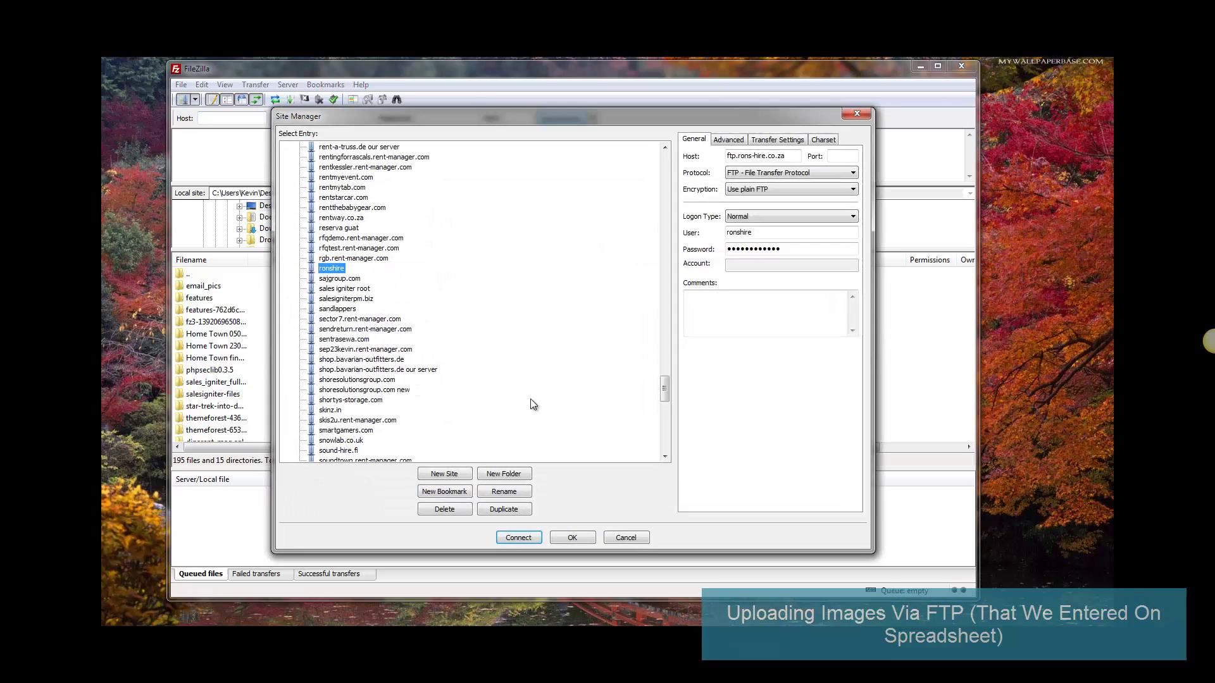
left_click(455, 476)
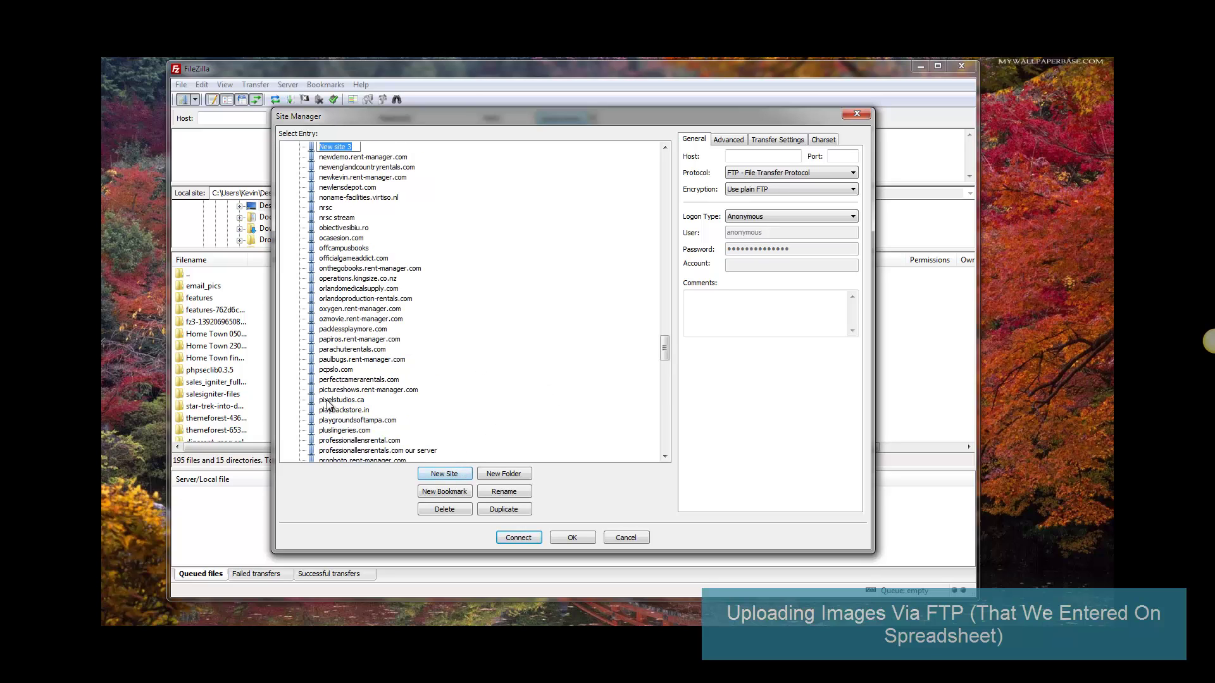
type("screencast.rent-manager.com")
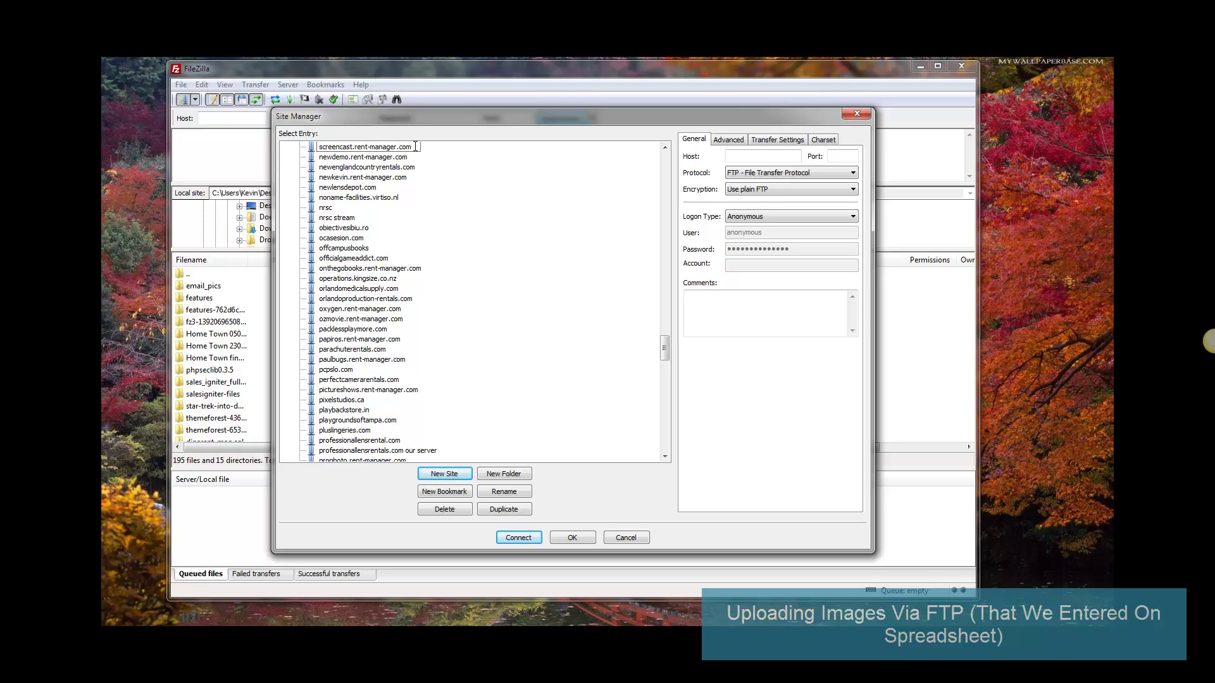
key("ctrl+a")
key("ctrl+c")
left_click(754, 156)
key("ctrl+v")
- Set Normal logon with the account user name and password, then connect
left_click(758, 219)
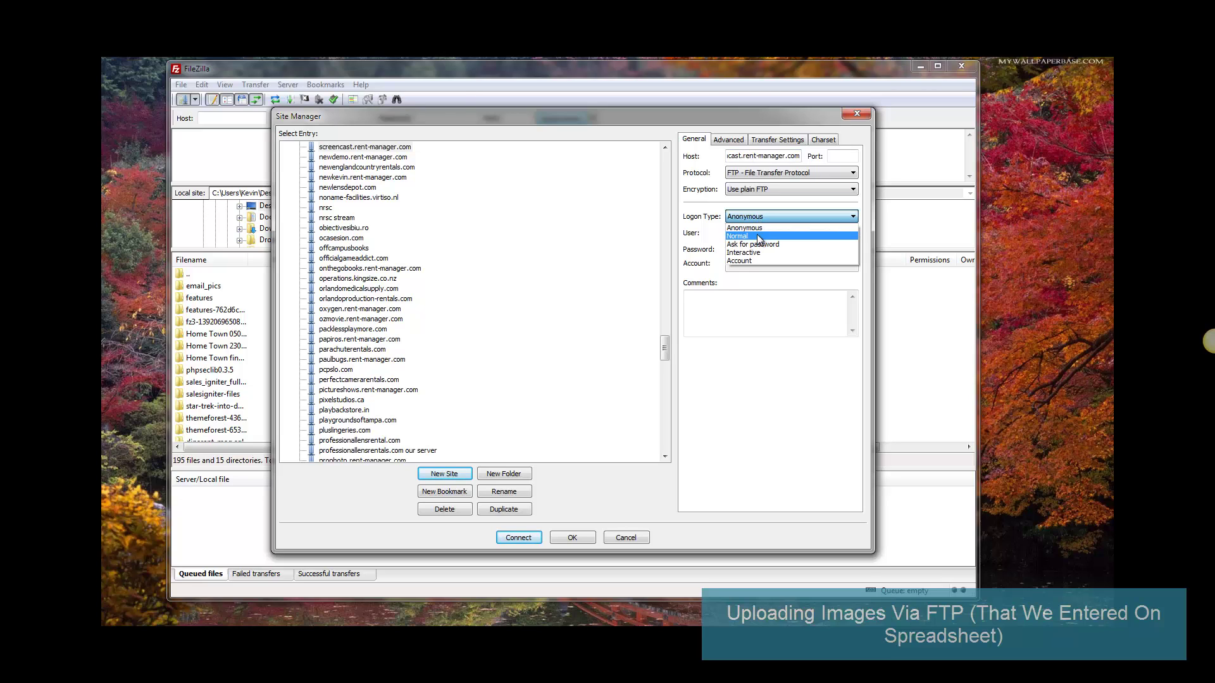
left_click(758, 233)
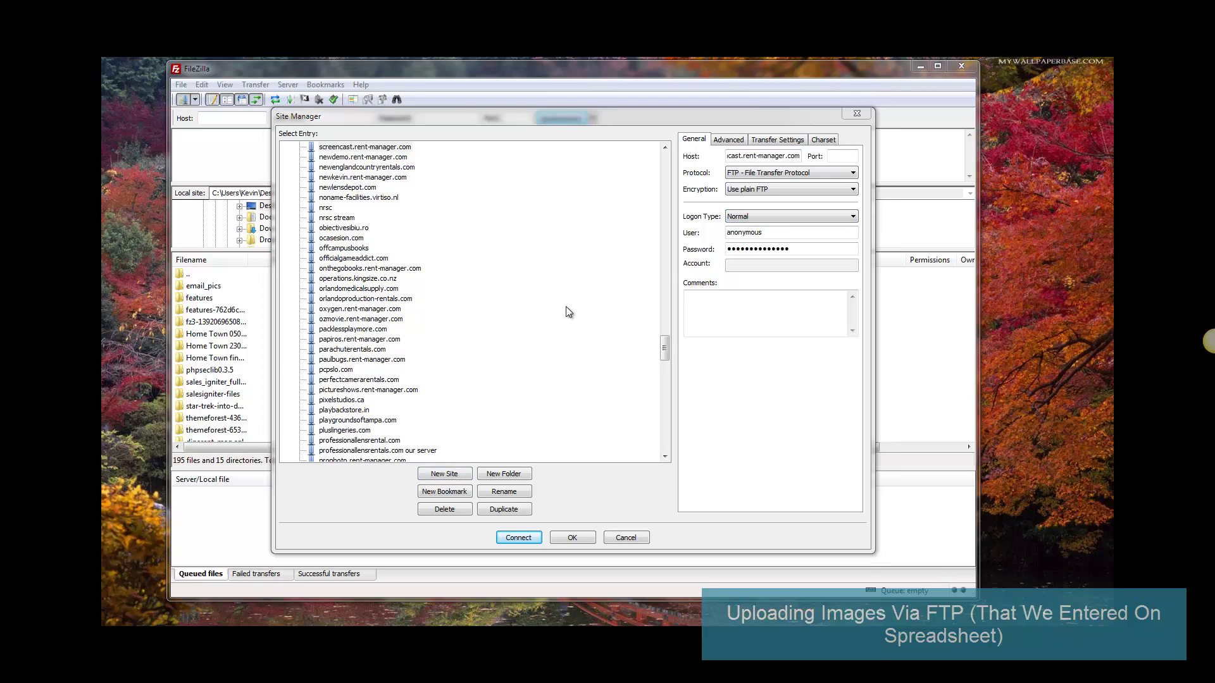
double_click(782, 231)
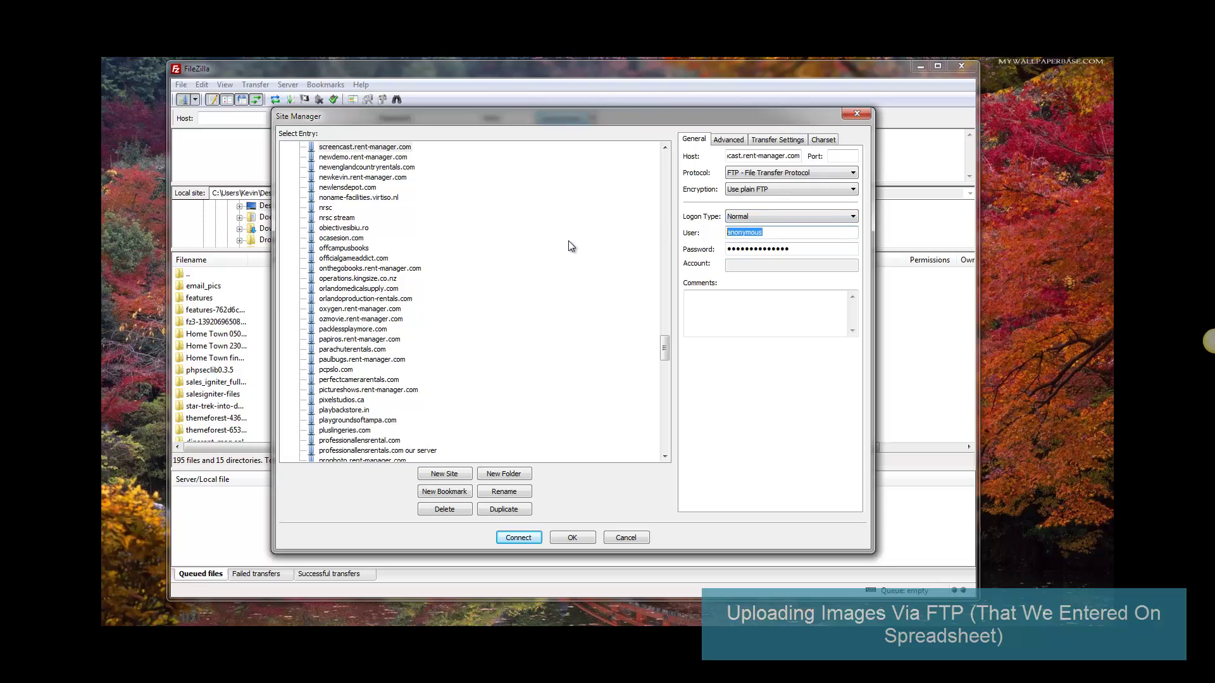
type("screenca")
key("Tab")
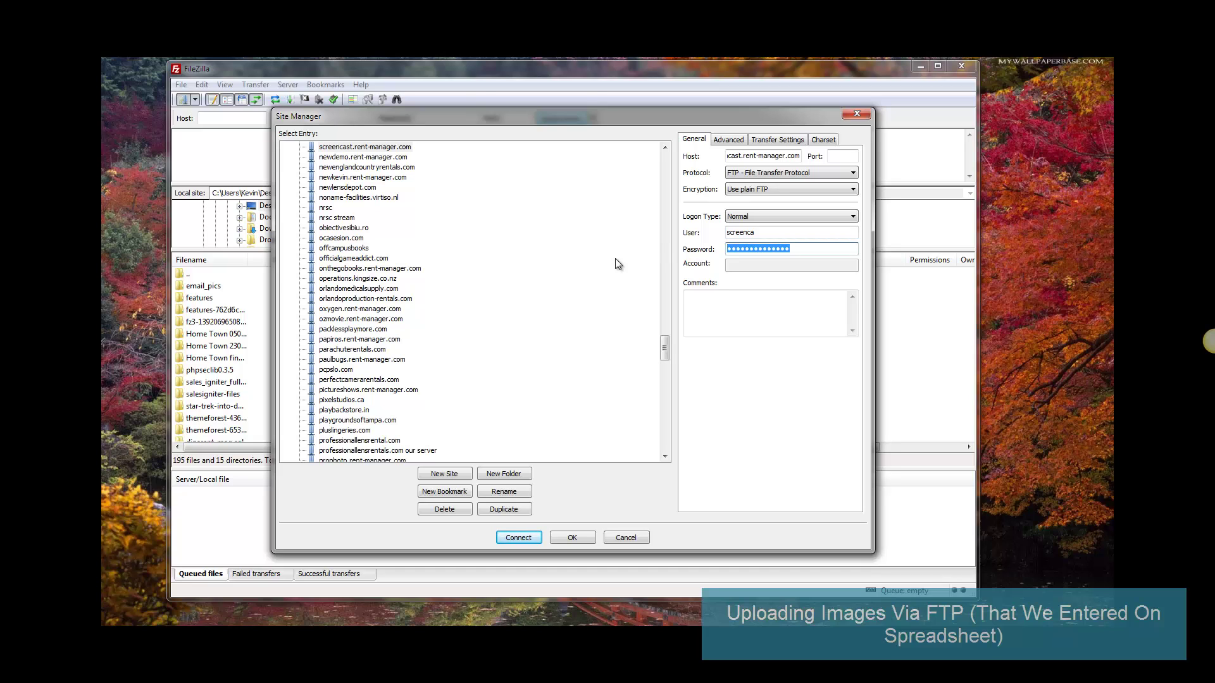
key("ctrl+v")
left_click(524, 539)
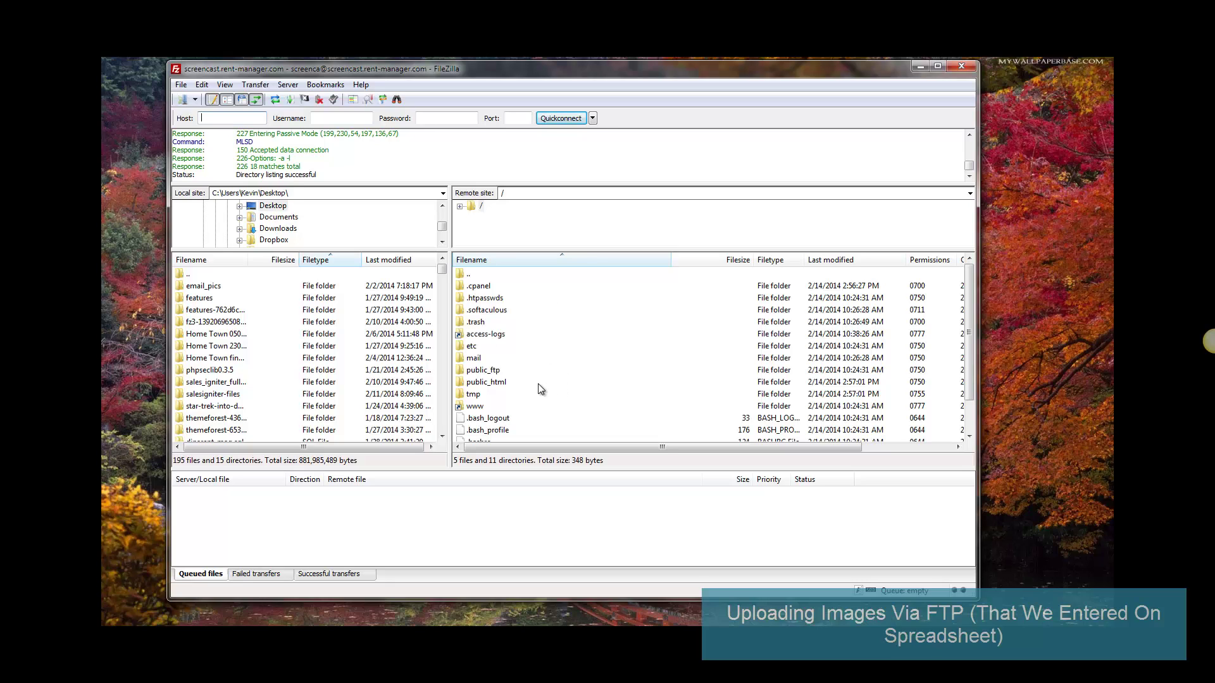
- Create a folder named import inside /public_html/media on the server
double_click(539, 382)
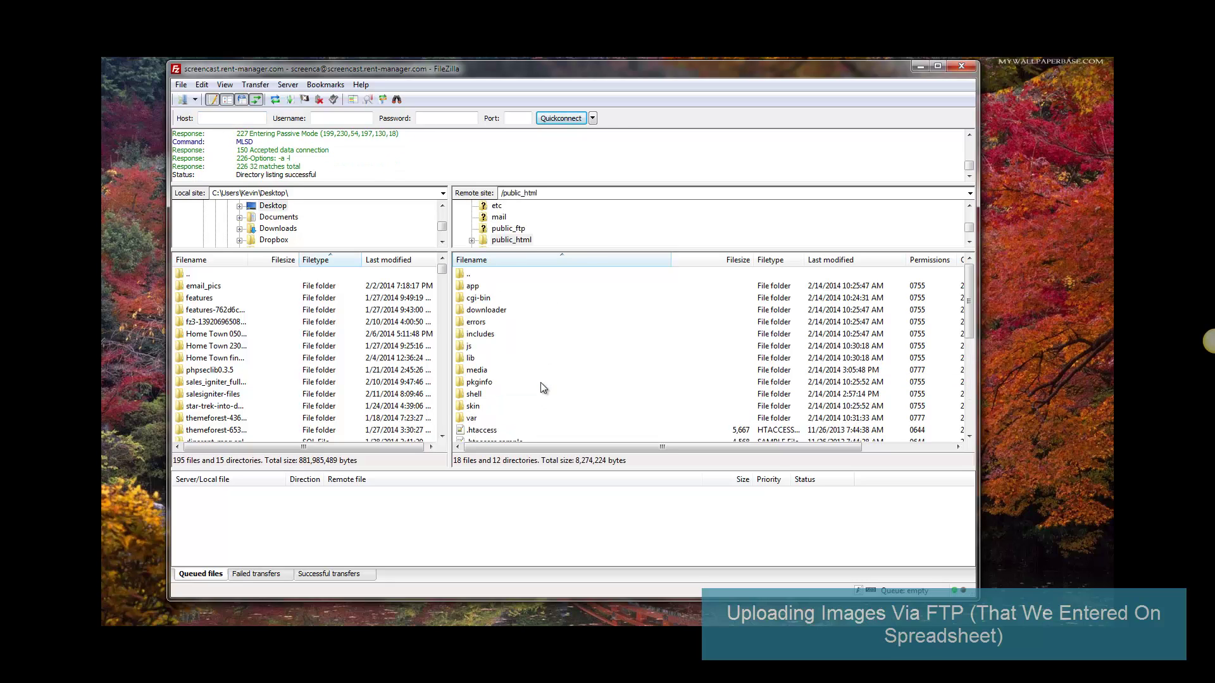
double_click(511, 369)
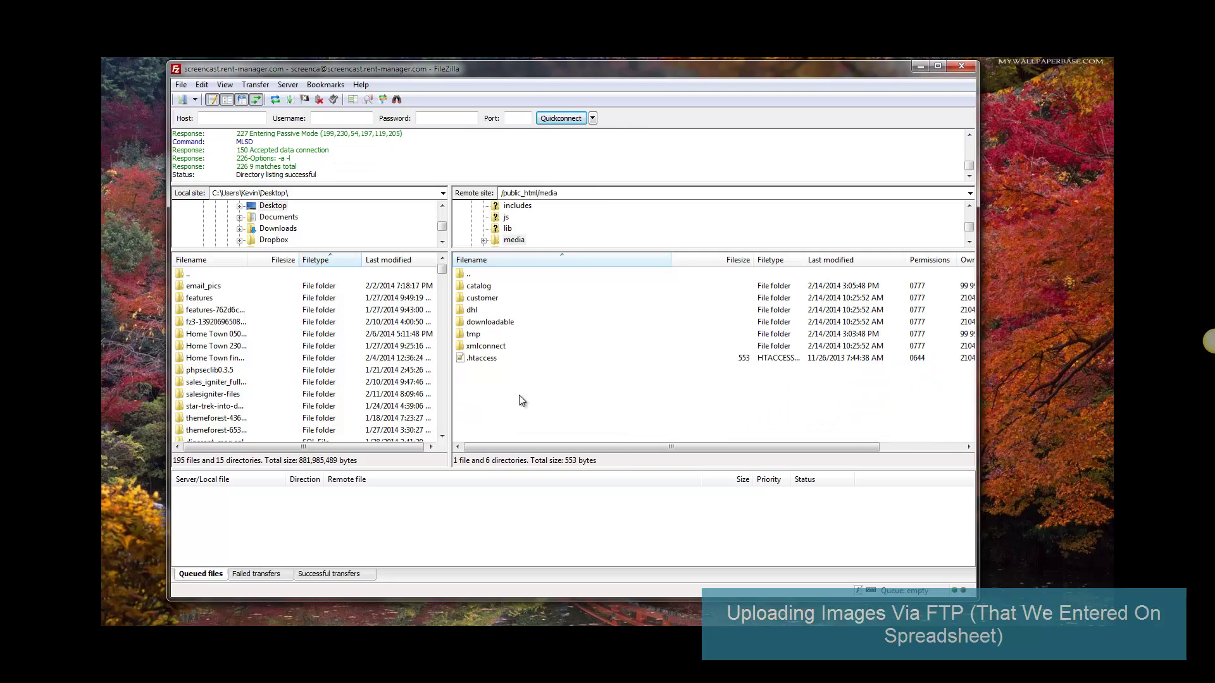
right_click(519, 396)
left_click(575, 449)
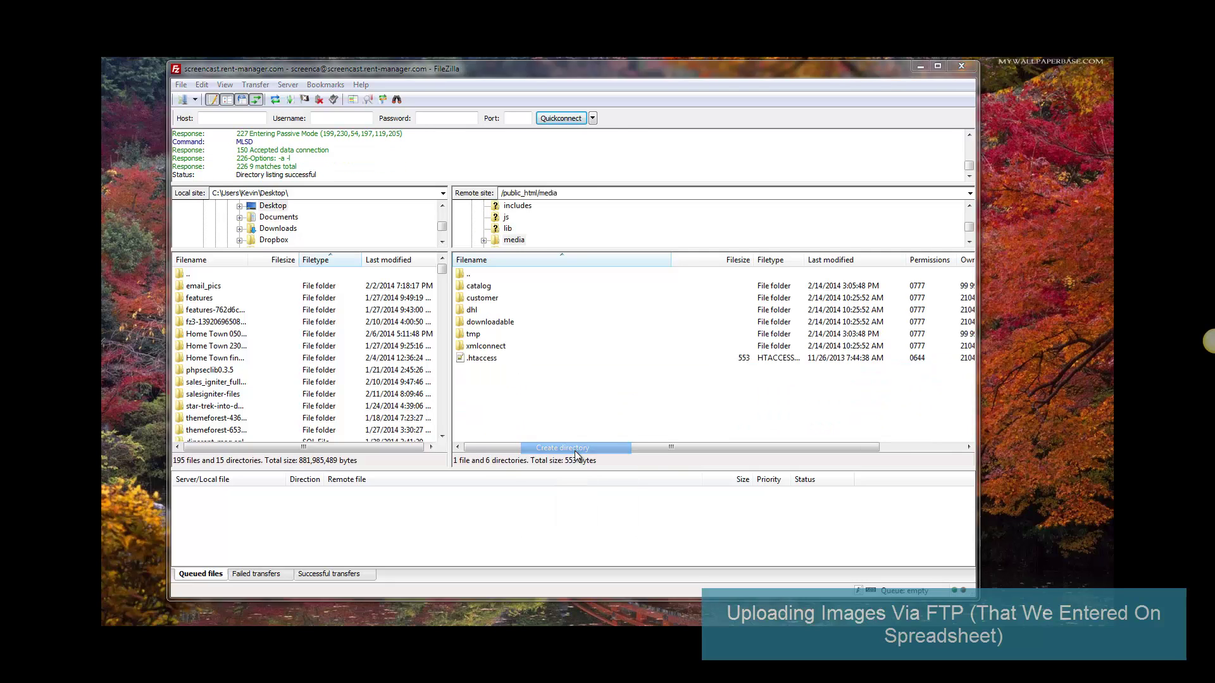
type("import")
key("Return")
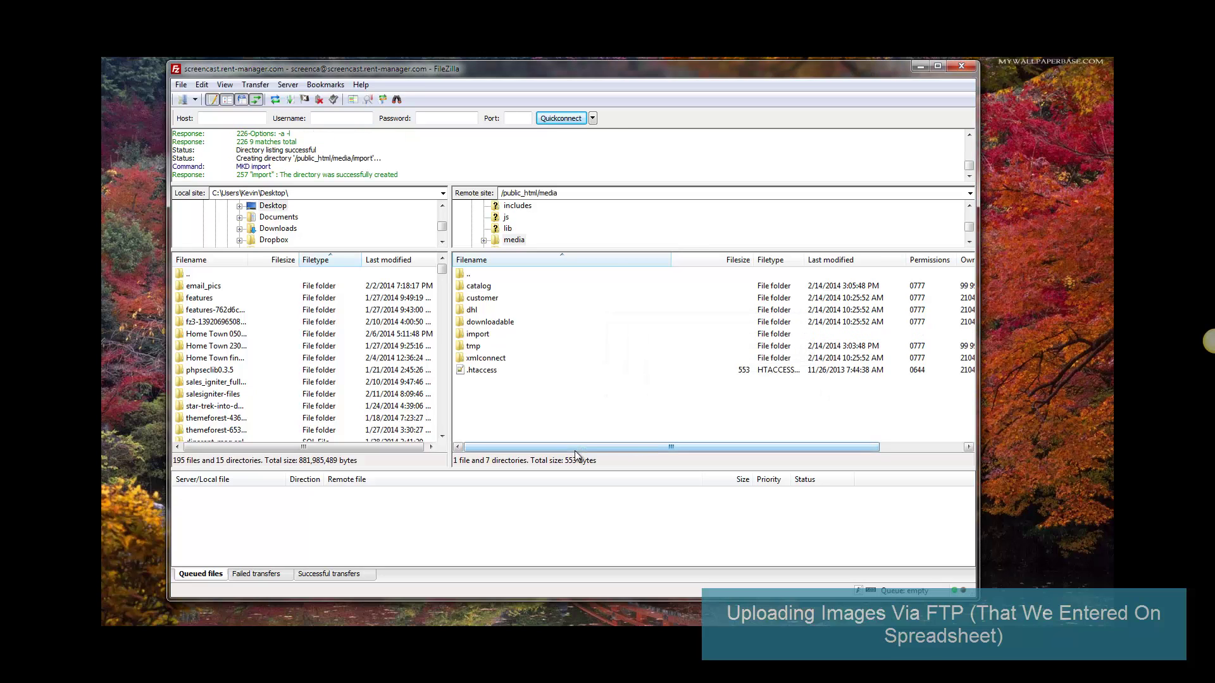
- Upload 31.jpg from the desktop into the new import folder
double_click(489, 334)
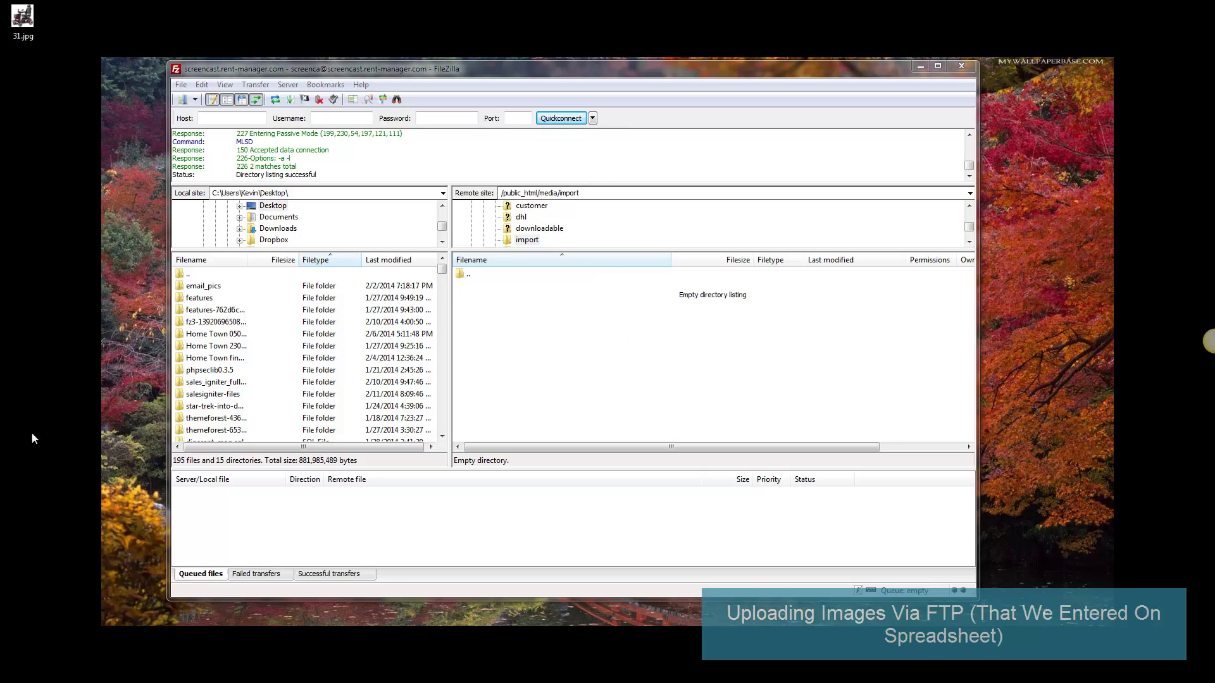
left_click(24, 25)
left_click_drag(24, 26, 513, 341)
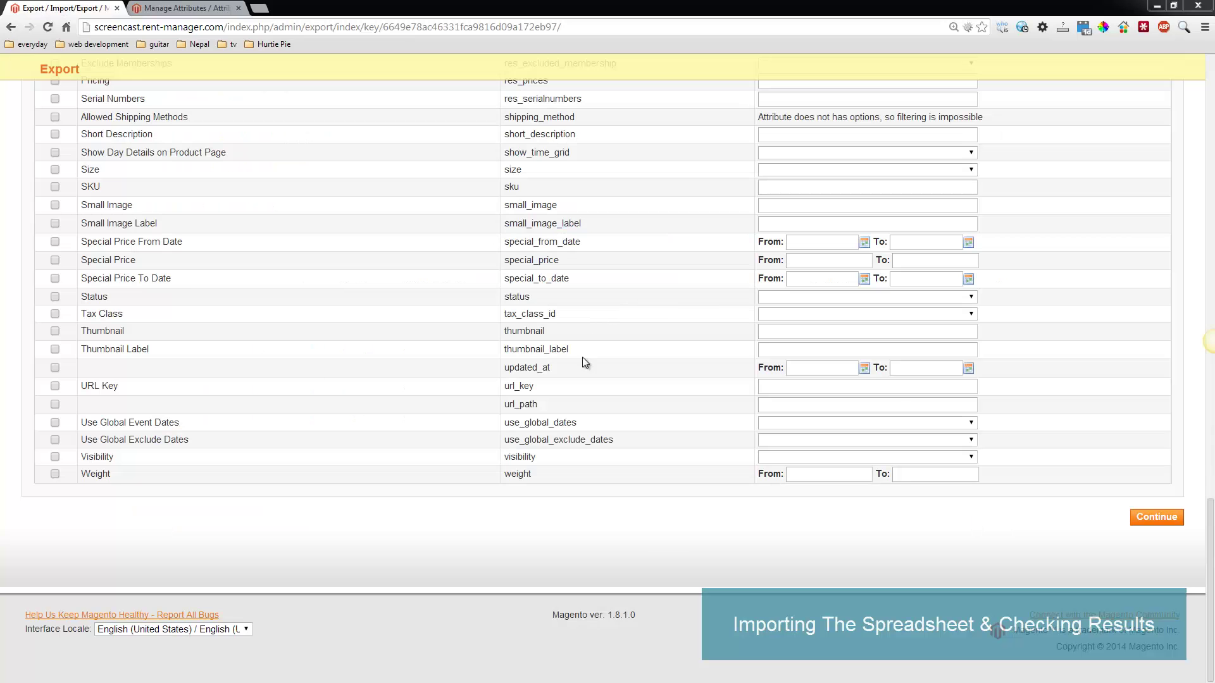
- Validate catalog_product_20140215_000144.csv with Check Data, which reports 5 rows, 0 invalid and 0 errors
scroll(458, 437, "up", 20)
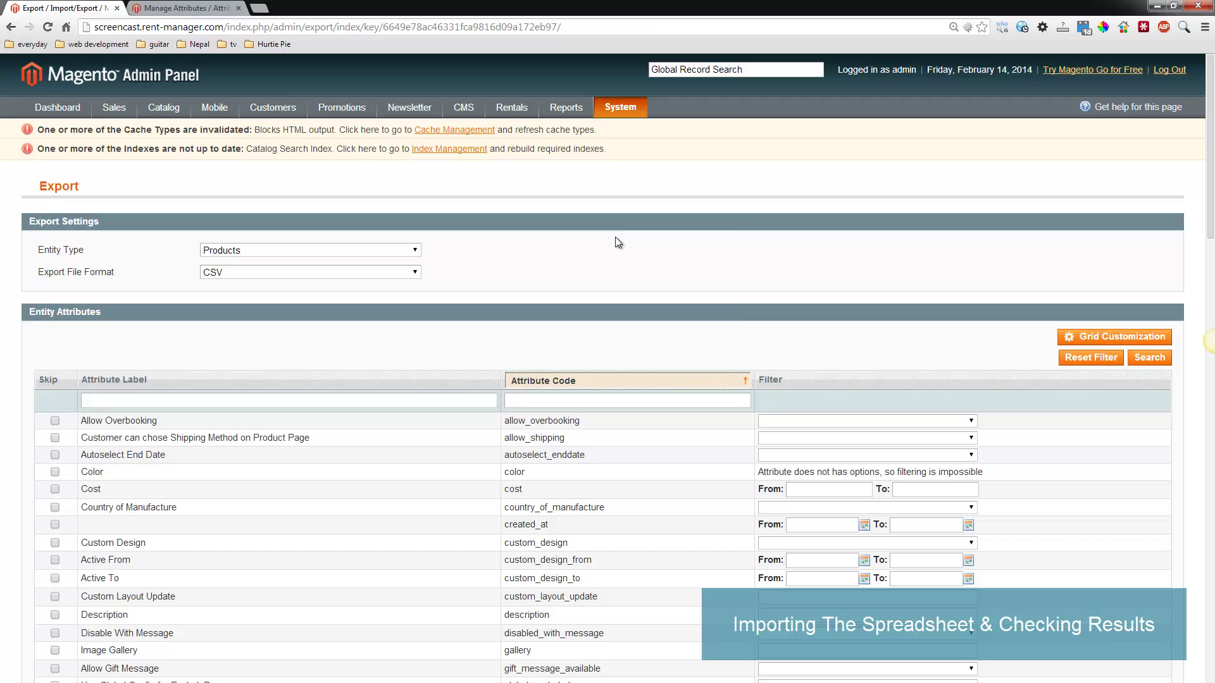
mouse_move(620, 107)
mouse_move(639, 267)
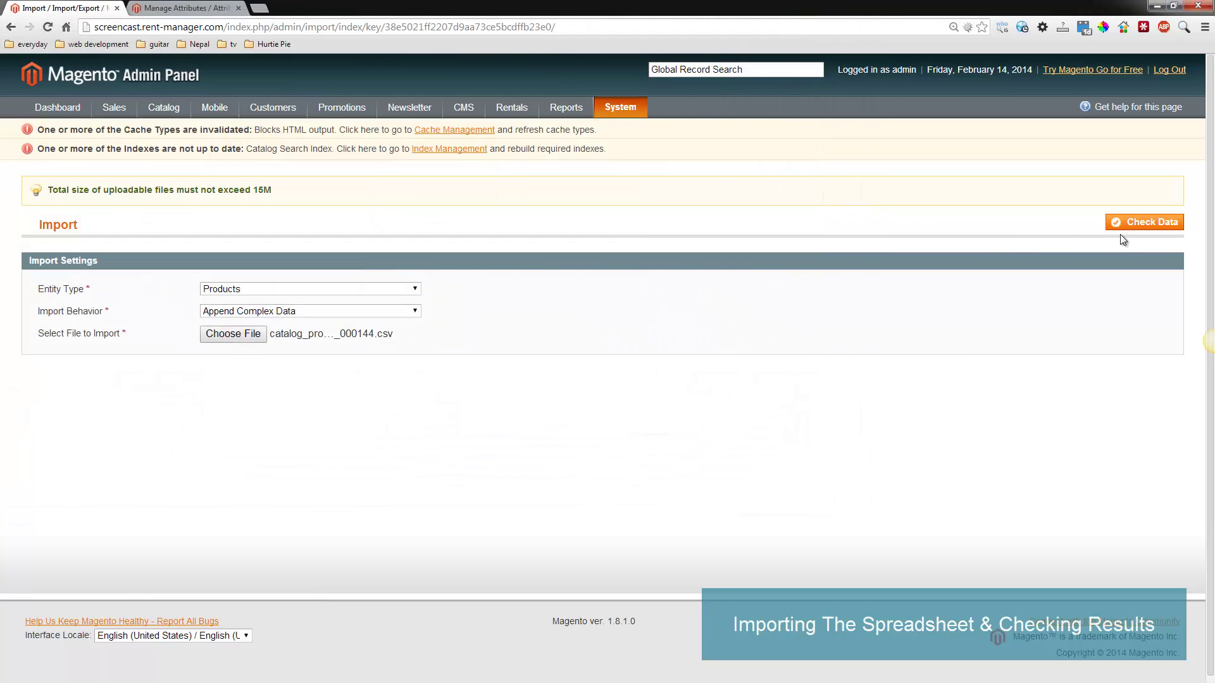
left_click(1143, 226)
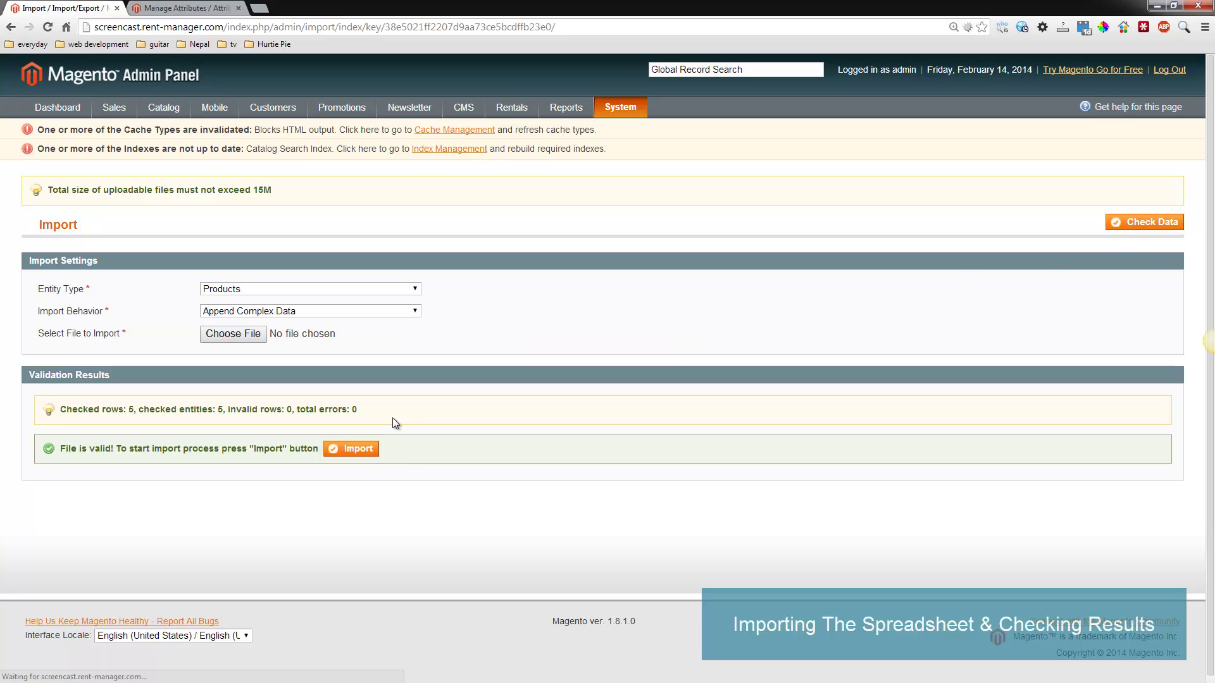
- Import the validated products, then view them under Catalog > Manage Products
left_click(364, 449)
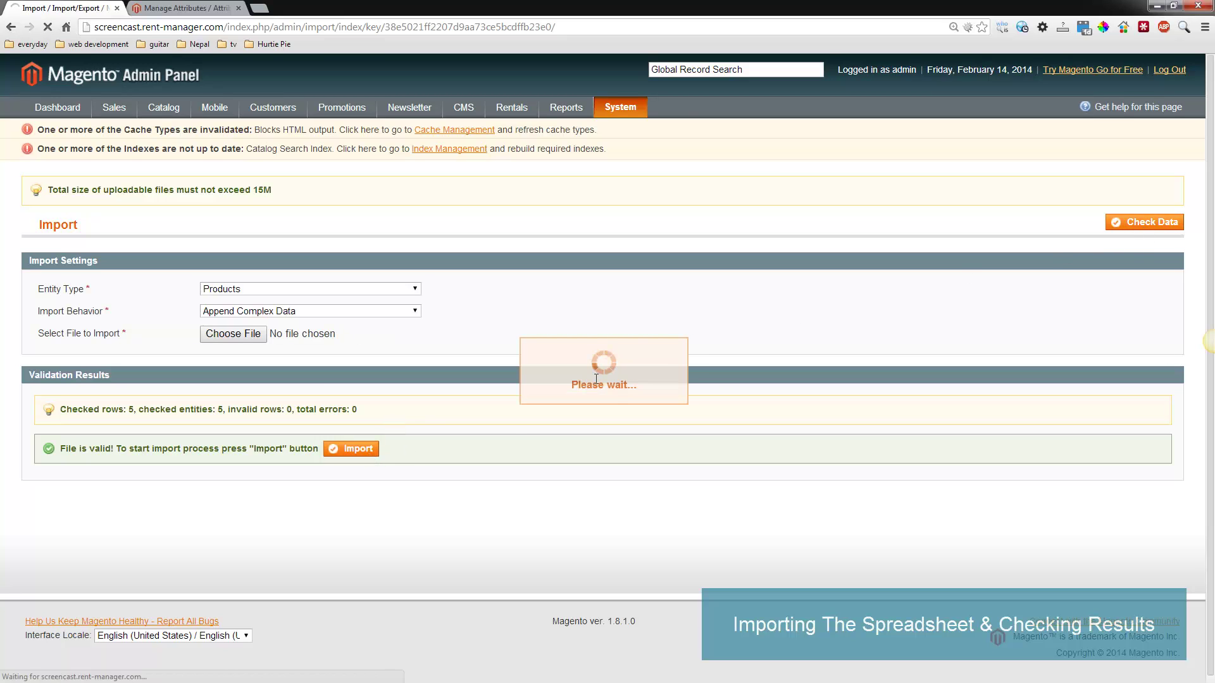
mouse_move(139, 114)
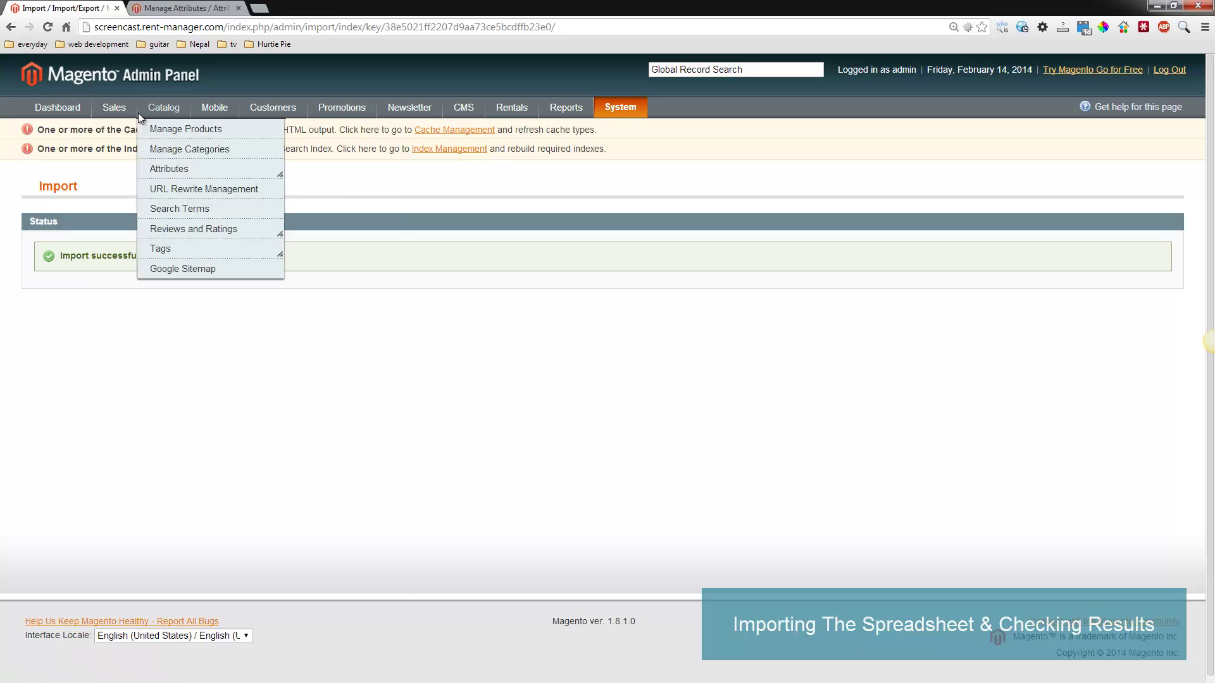
left_click(171, 129)
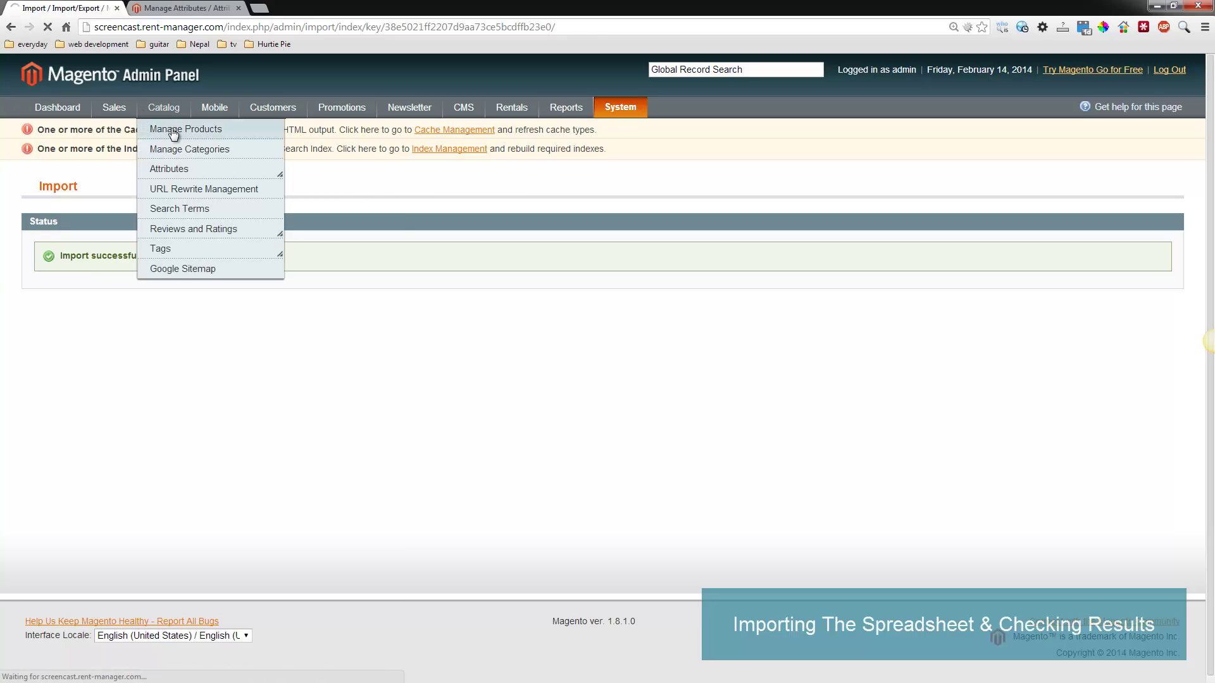